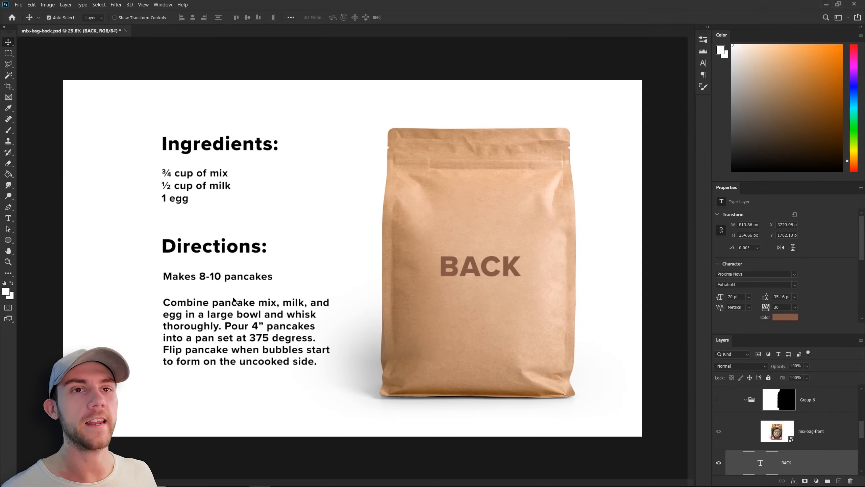
Step: Hide the BACK label and move the "Directions" heading onto the upper part of the bag
key(ctrl+comma)
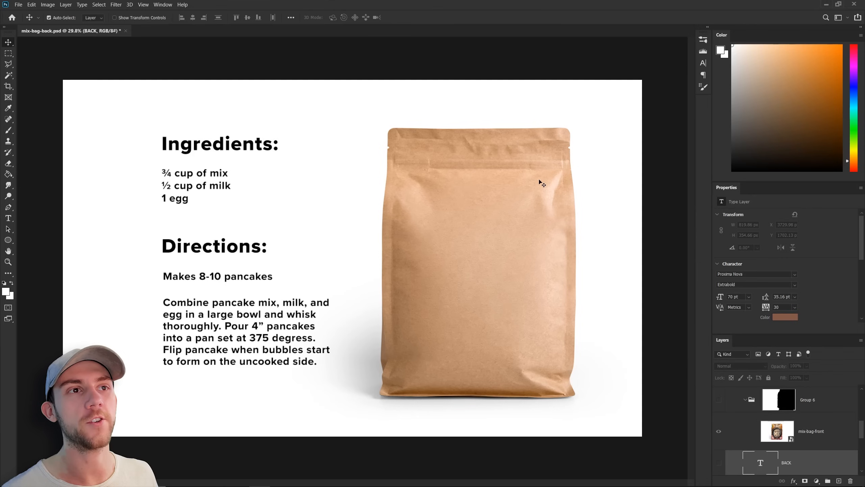
click(224, 249)
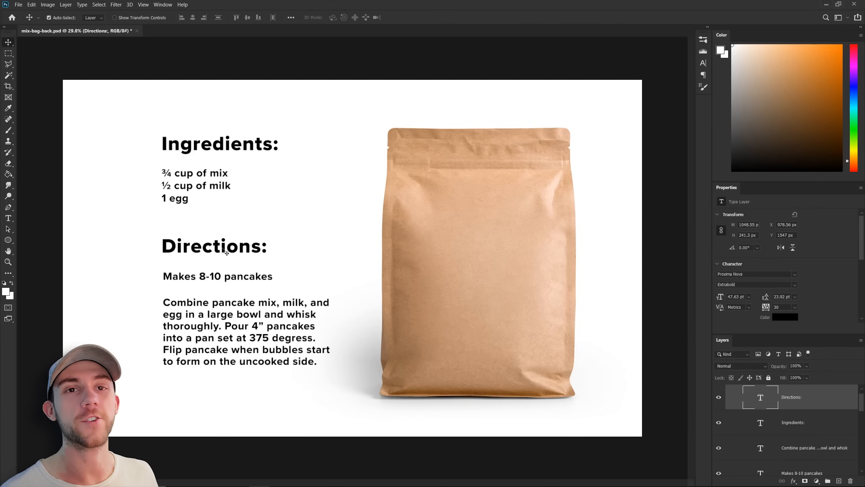
drag(223, 250, 351, 243)
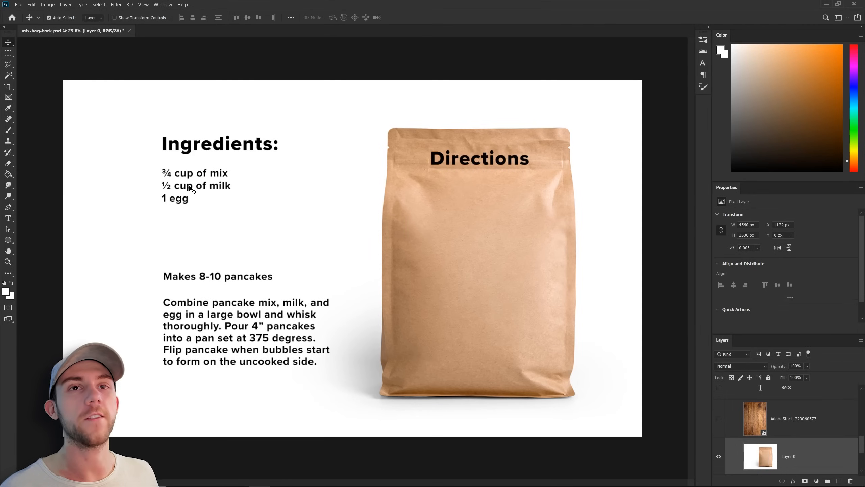
Step: Move the ingredient list, the cooking paragraph and the "Makes 8-10 pancakes" line onto the bag below the heading
drag(190, 188, 458, 237)
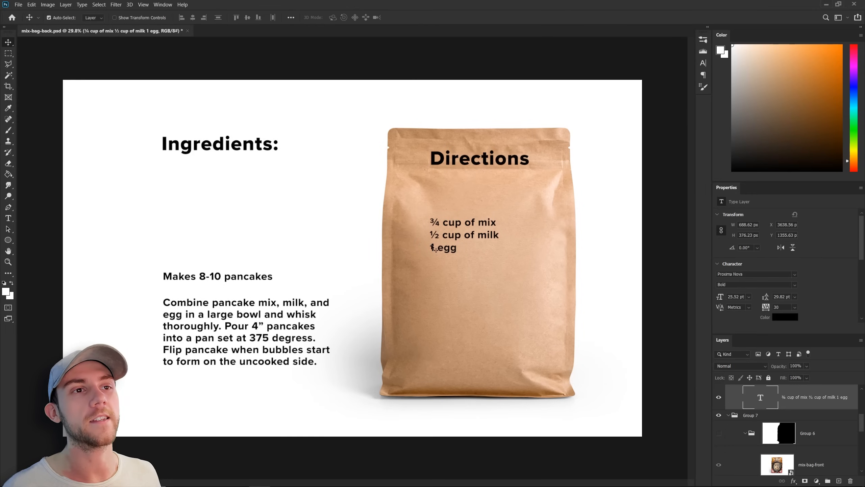
drag(212, 308, 446, 294)
click(301, 270)
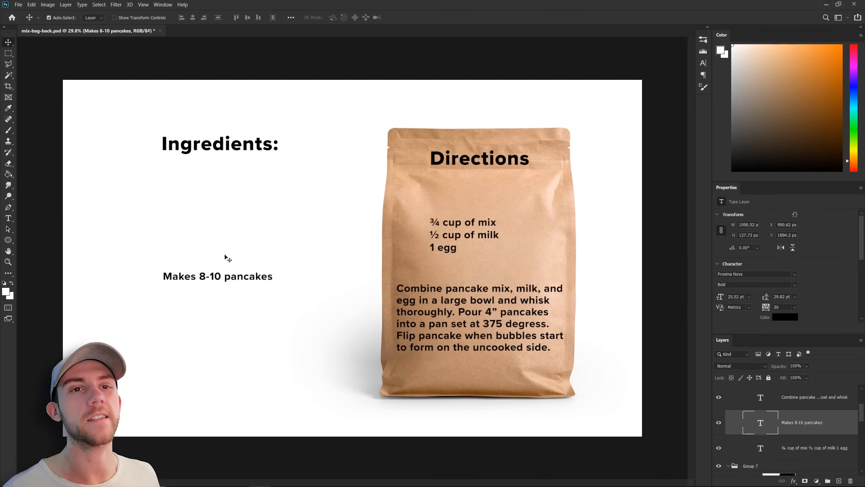
drag(232, 279, 494, 182)
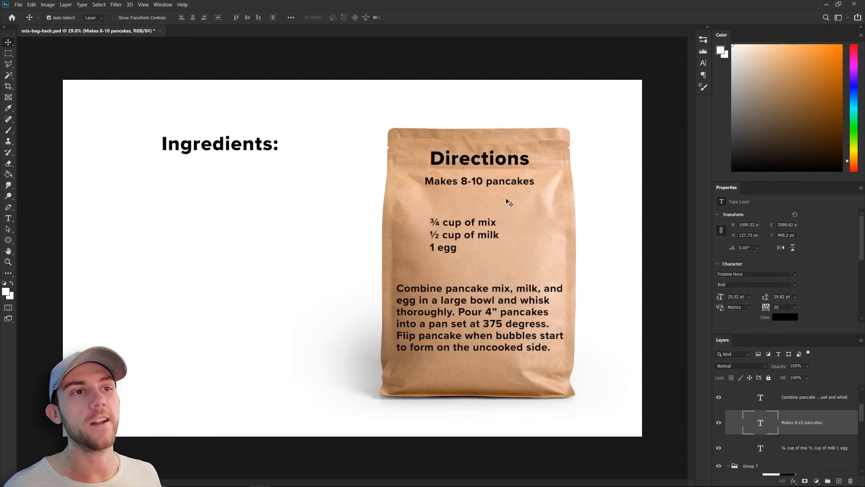
click(537, 318)
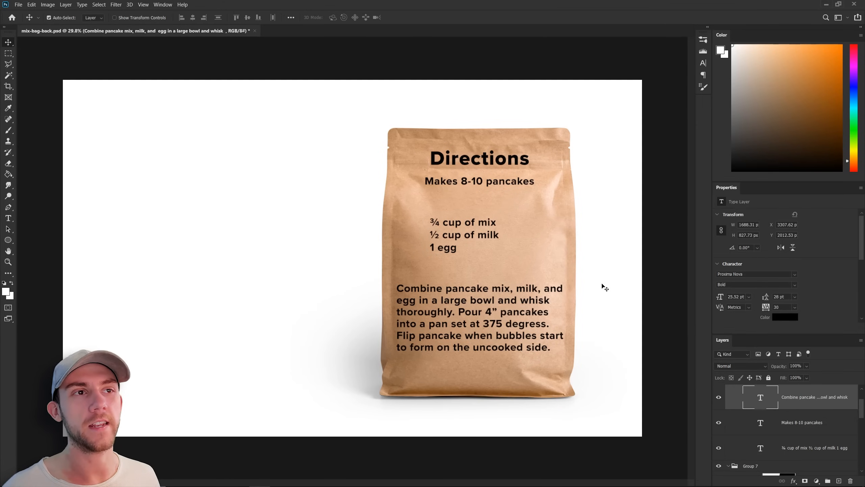
Step: Cut the first sentence, ending in "whisk thoroughly.", out of the cooking paragraph to make it a separate text block
scroll(602, 286, up, 2)
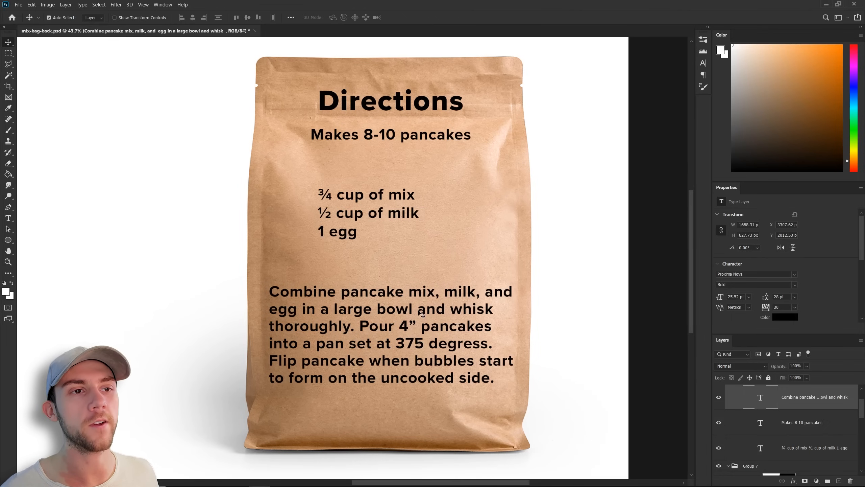
double_click(329, 335)
drag(328, 335, 250, 295)
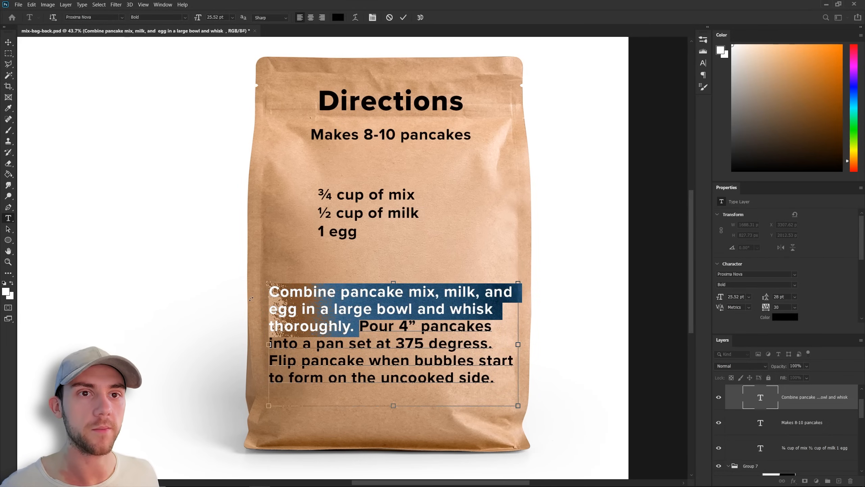
key(ctrl+x)
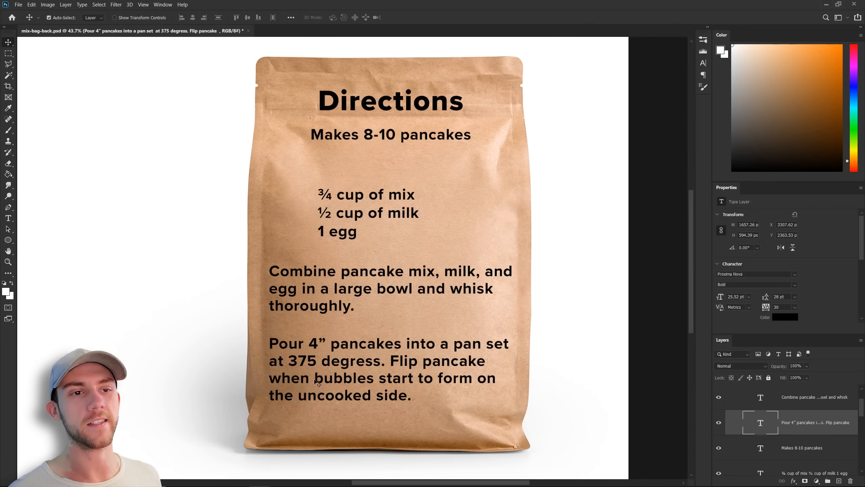
Step: Replace the misspelled word "degress" after 375 with "°F" in the pouring instructions
key(t)
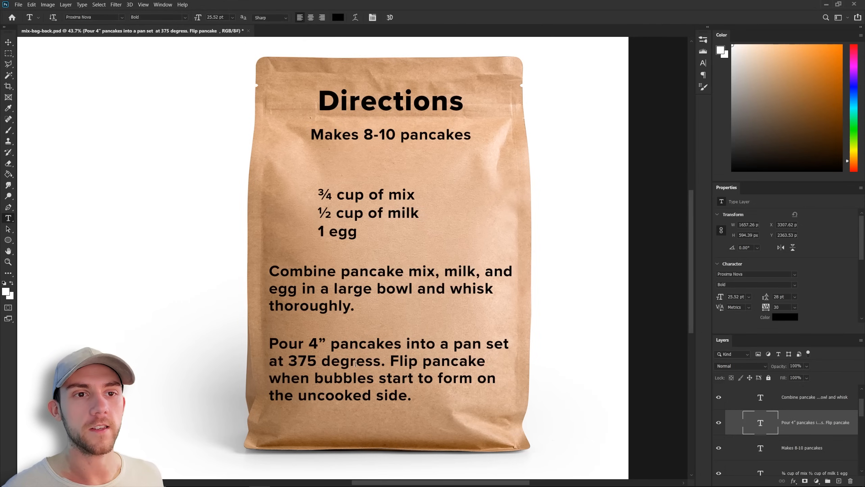
drag(323, 361, 381, 359)
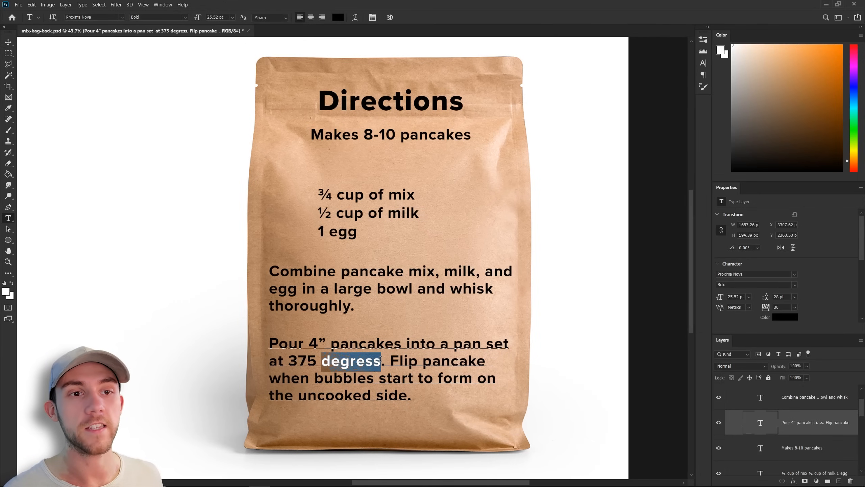
click(529, 382)
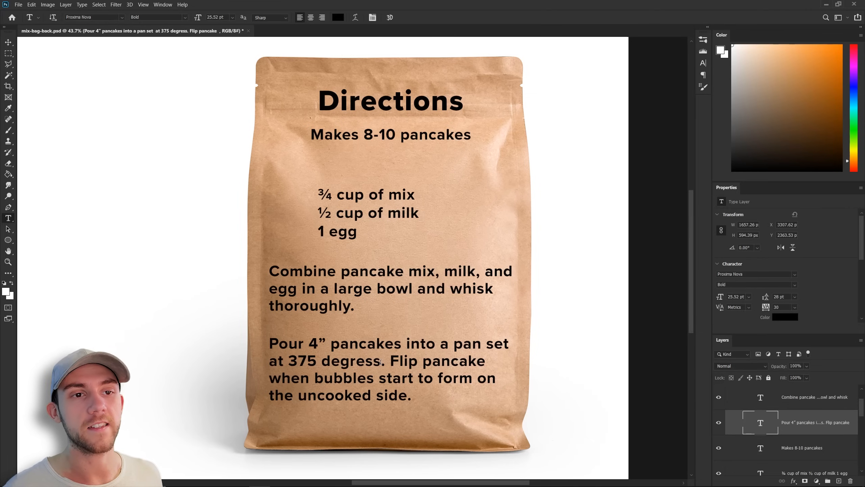
drag(381, 362, 322, 363)
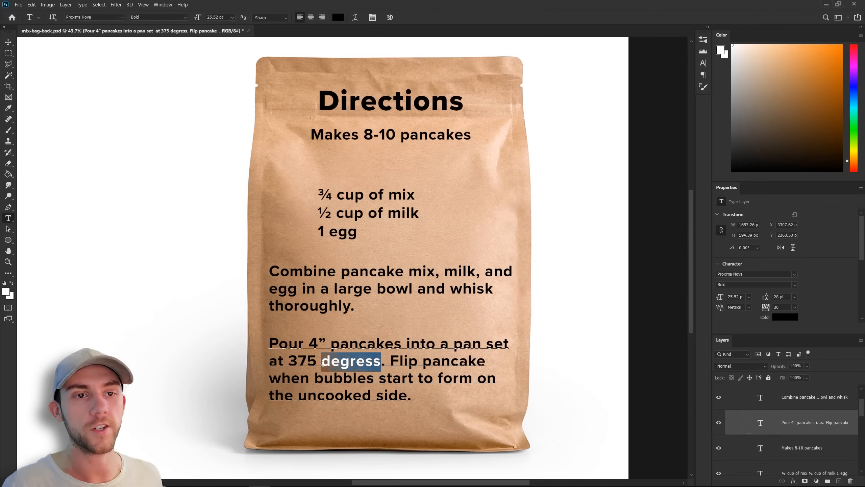
key(BackSpace)
key(BackSpace)
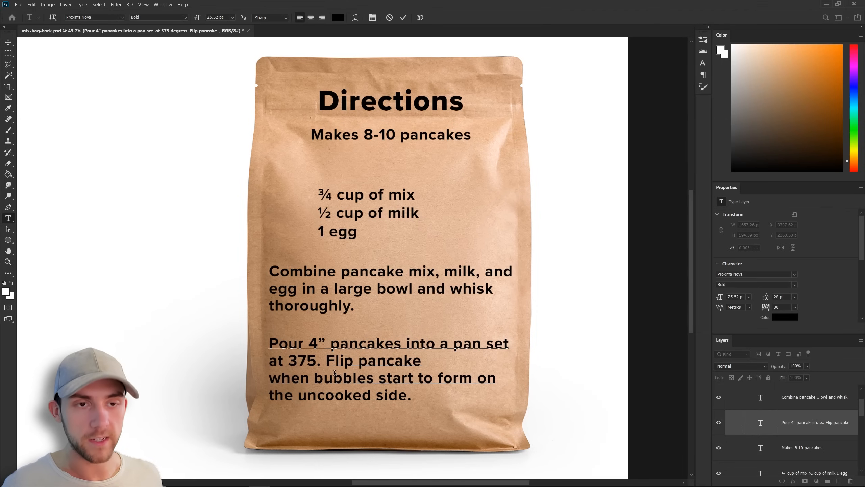
key(Right)
text(°)
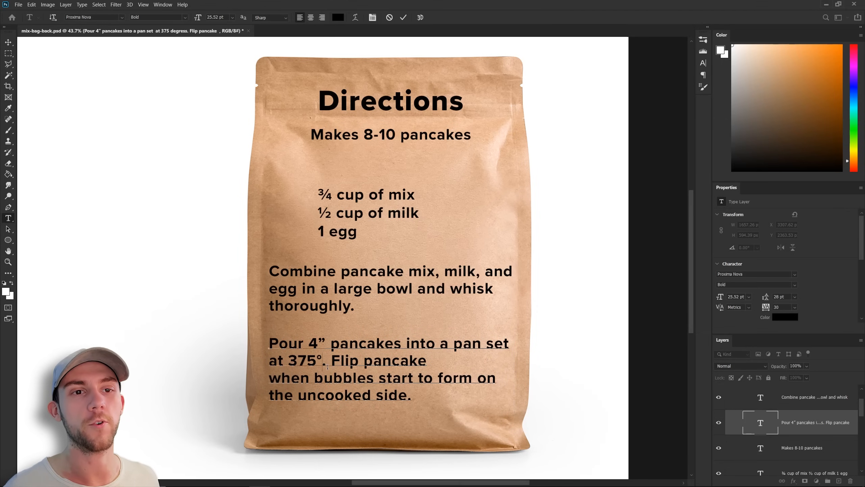
text(F)
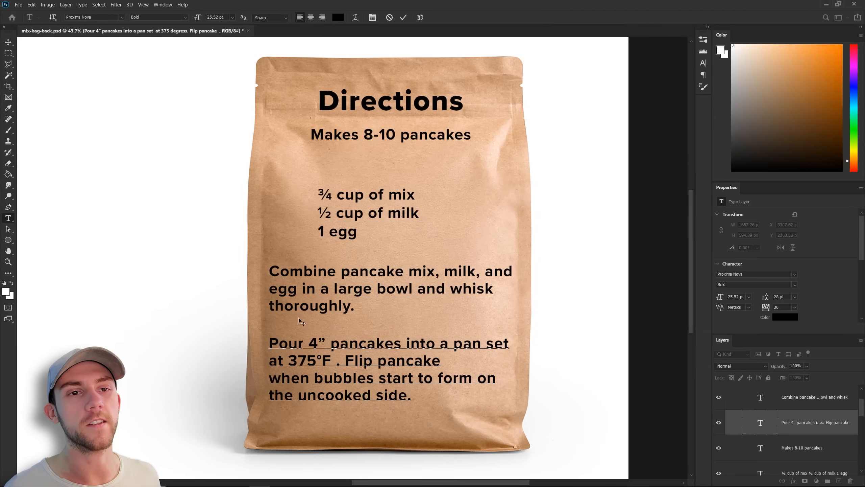
Step: Move "375°F" in front of "pan" and remove "set at" so the sentence reads "Pour 4” pancakes into a 375°F pan."
drag(332, 360, 291, 360)
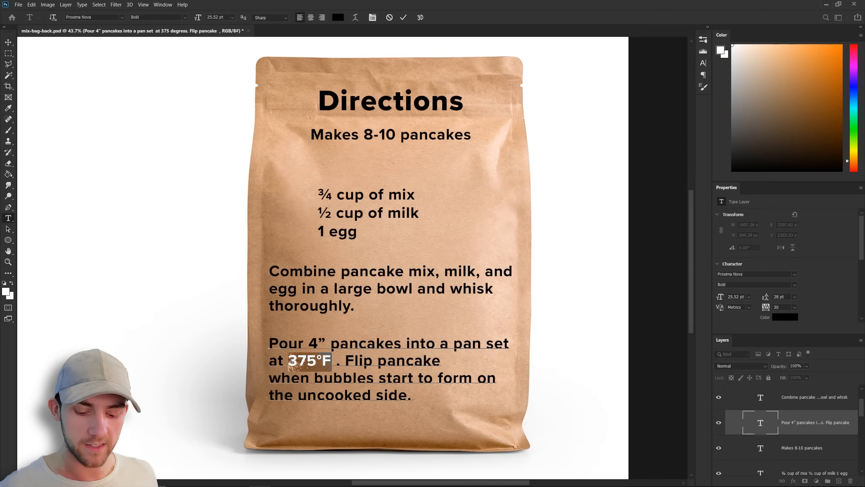
key(BackSpace)
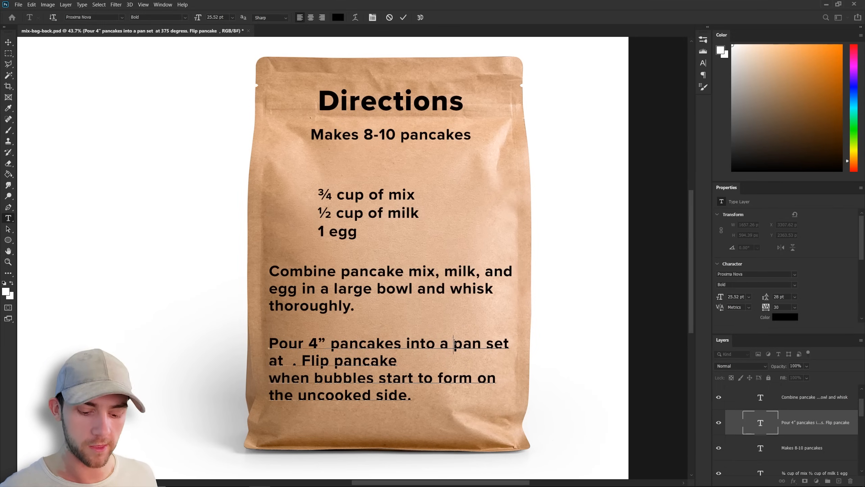
key(ctrl+v)
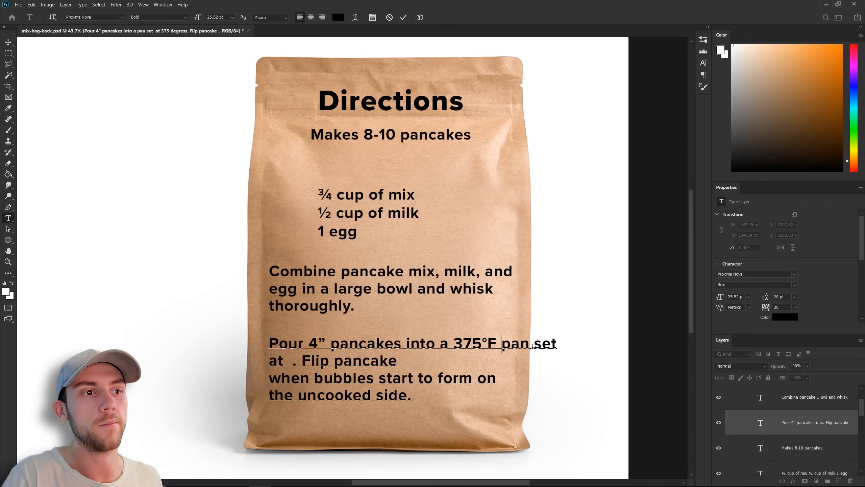
drag(533, 346, 290, 362)
key(BackSpace)
key(ctrl+Return)
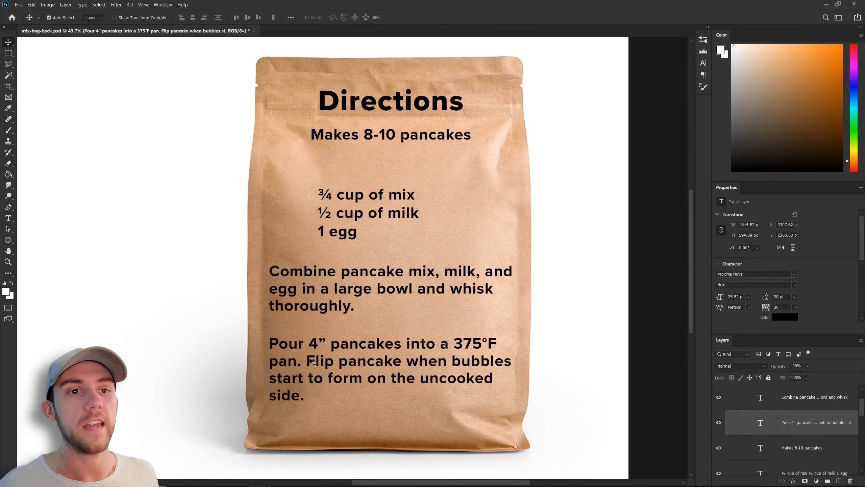
Step: Delete "start to" so the instruction reads "when bubbles form on the uncooked side", and save the document
key(t)
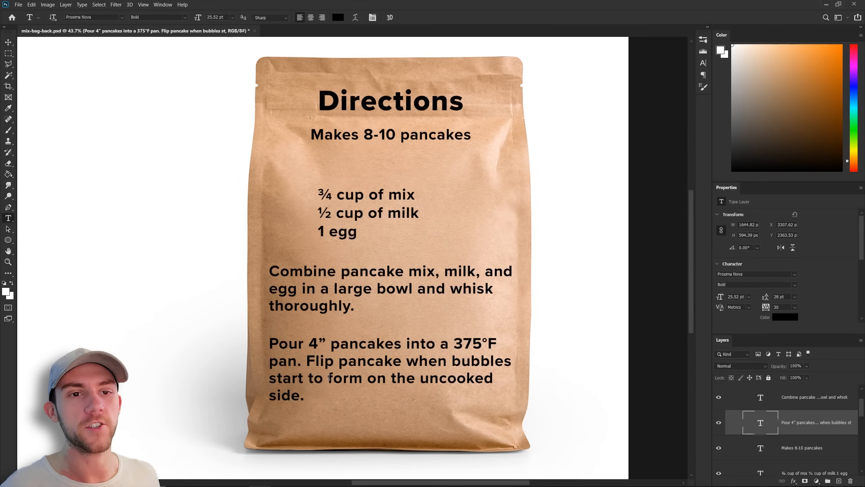
drag(330, 377, 269, 378)
key(BackSpace)
key(ctrl+Return)
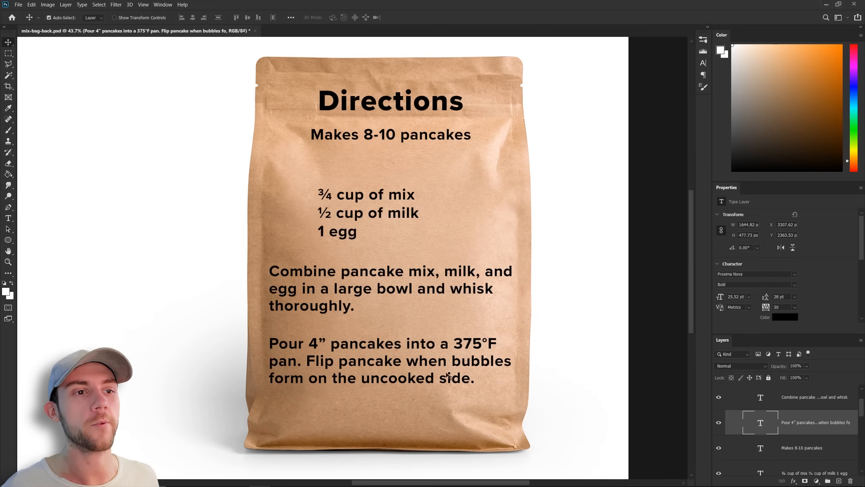
key(ctrl+s)
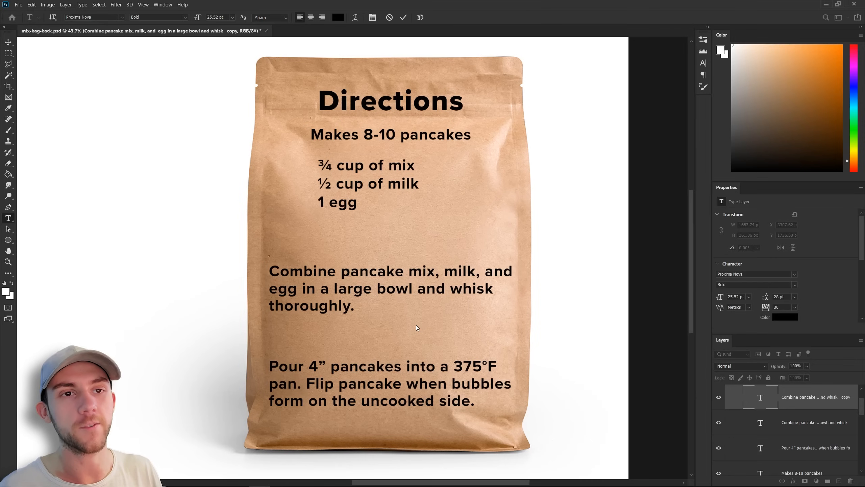
Step: Add the subheadings "Combine Ingredients" and "Pour and Cook" above the two instruction paragraphs
text(Combine Ingredients)
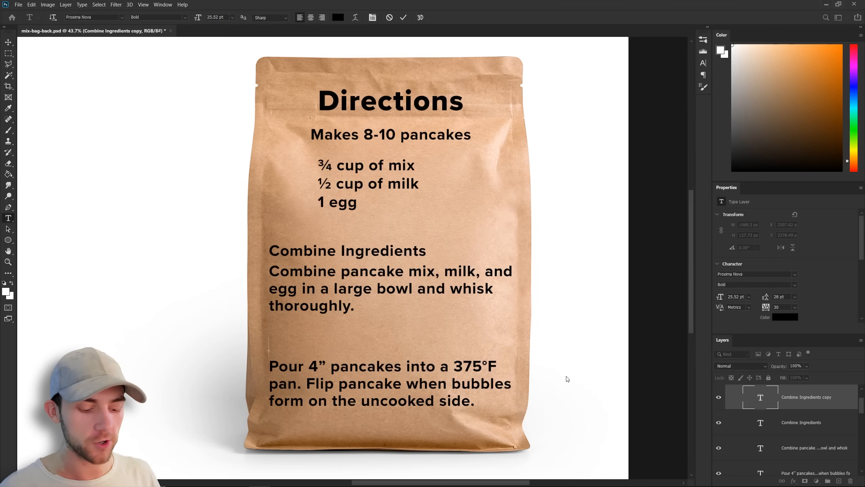
text(Pour and Cook)
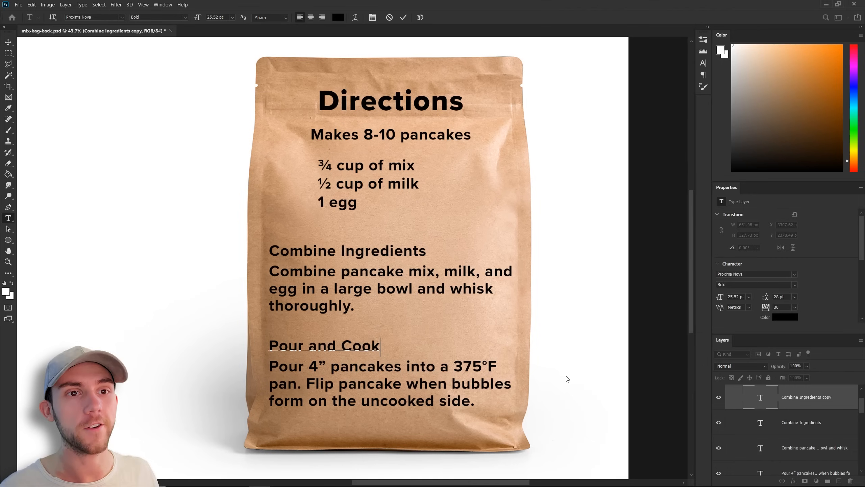
key(ctrl+Return)
key(v)
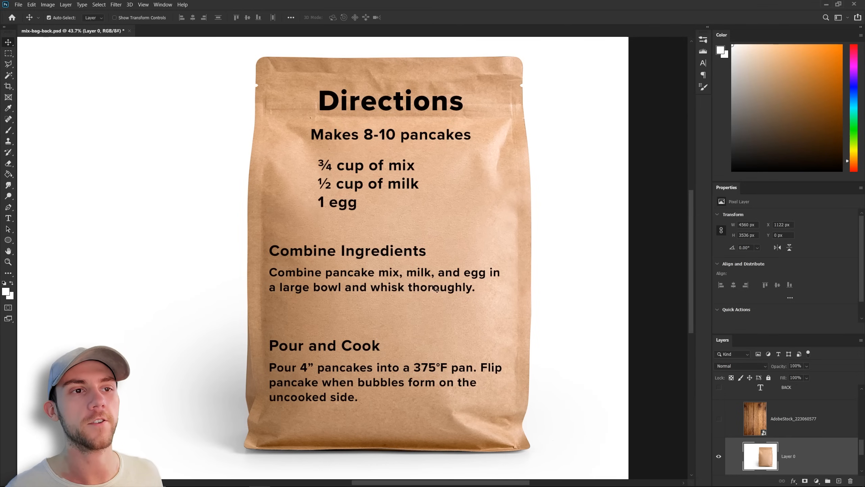
click(333, 387)
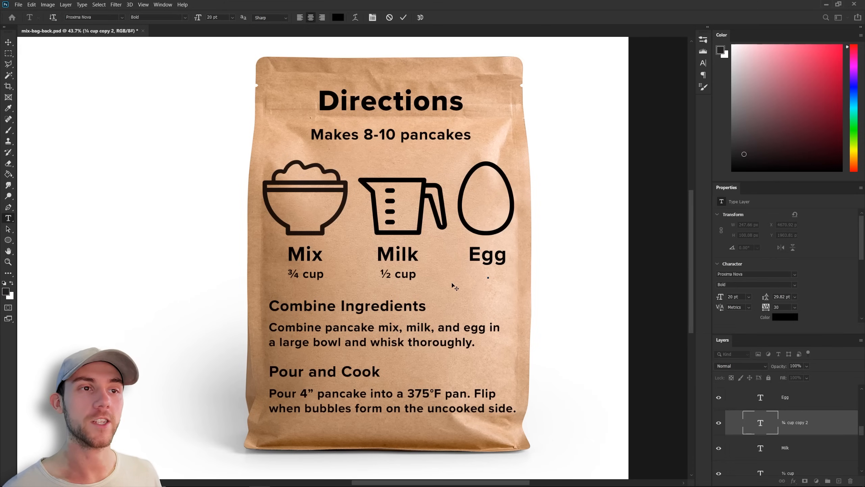
text(1 egg)
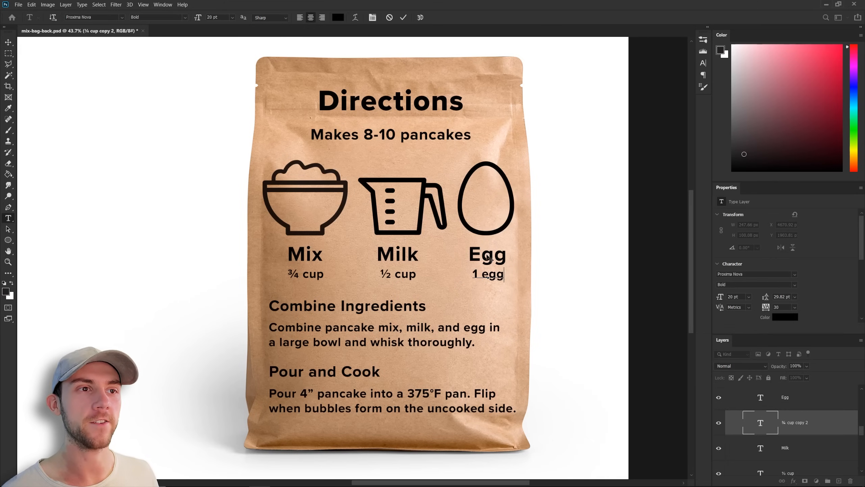
key(BackSpace)
key(BackSpace)
key(BackSpace)
key(BackSpace)
key(BackSpace)
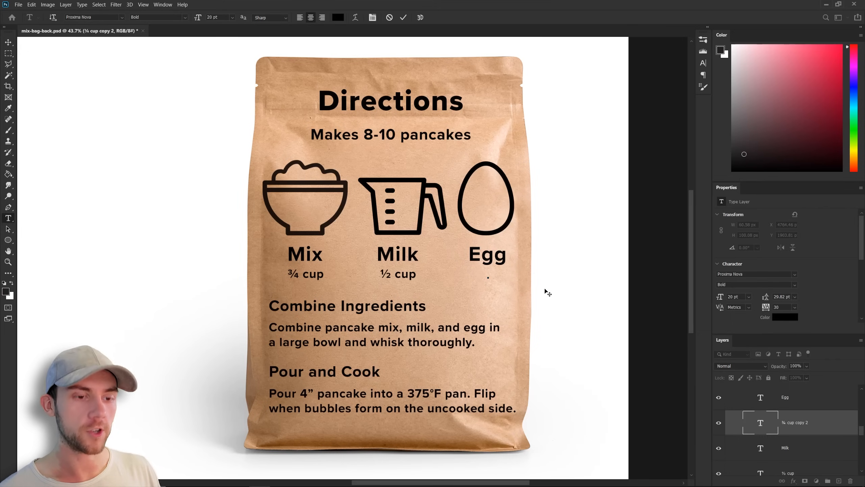
Step: Enter "single" as the quantity text under Egg and save the document
text(single)
key(ctrl+Return)
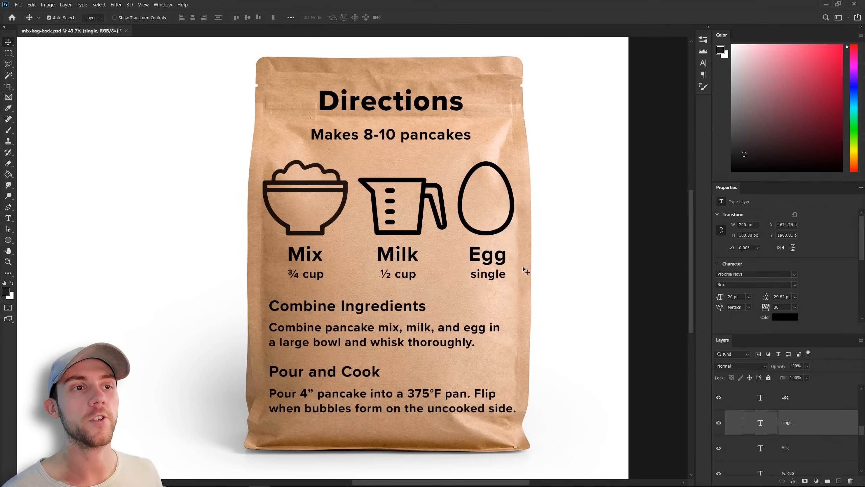
key(ctrl+s)
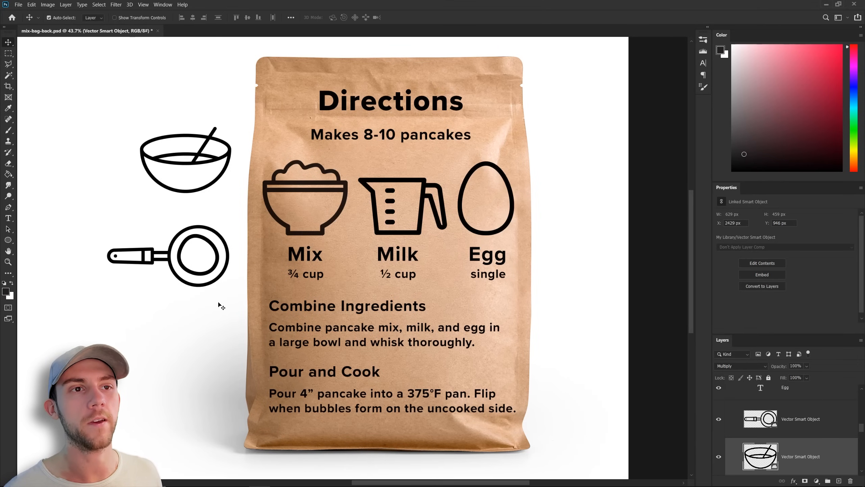
Step: Scale down the instruction text blocks from their left side and place the mixing bowl icon beside "Combine Ingredients"
click(449, 361)
key(ctrl+t)
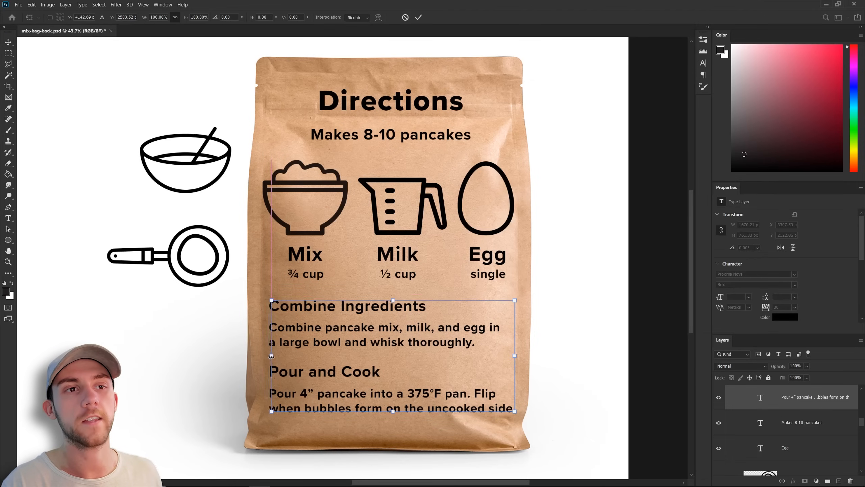
drag(271, 362, 313, 362)
drag(210, 160, 319, 328)
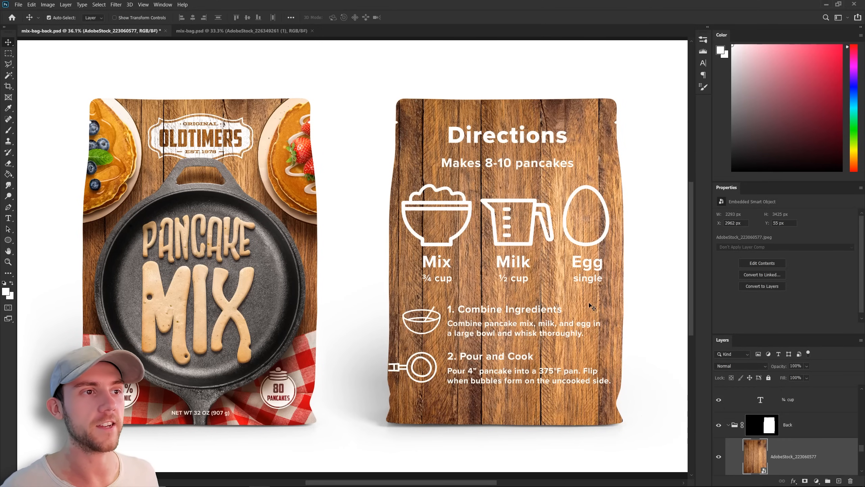
Step: Add a new layer above the wood texture in the Back group and fill it with dark brown
key(g)
key(ctrl+shift+alt+n)
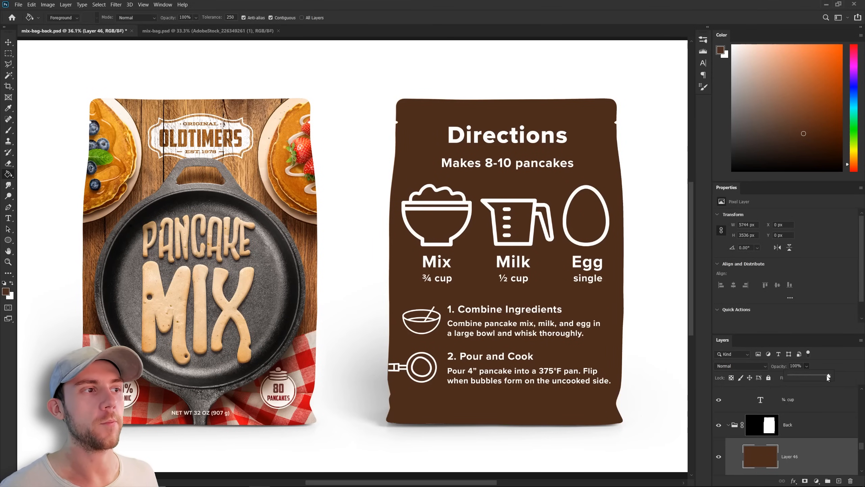
Step: Lower the dark brown layer's opacity to 60% over the wood texture and save the document
drag(828, 376, 812, 376)
key(v)
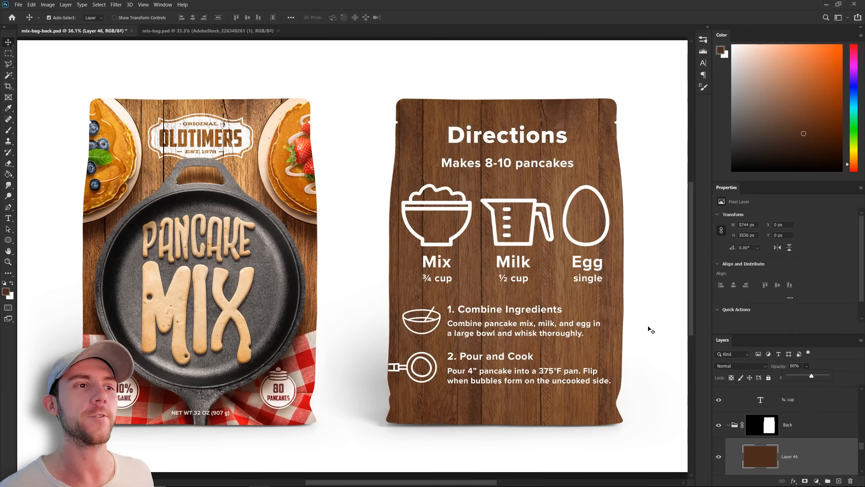
key(ctrl+s)
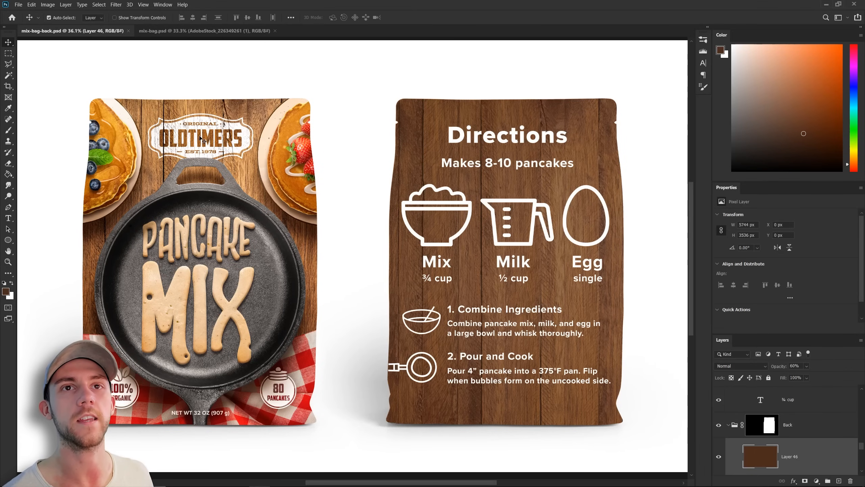
click(579, 128)
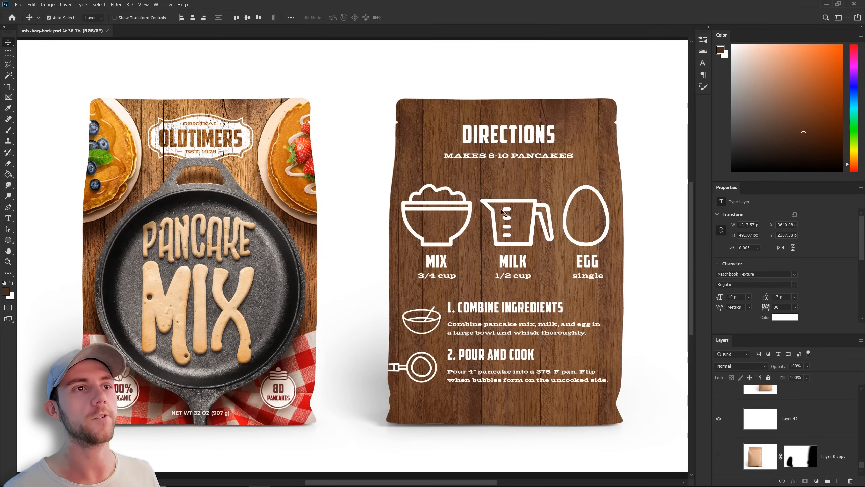
Step: Switch to Adobe Stock in the browser and choose the top-down photo of white flour in a round wooden bowl
key(alt+Tab)
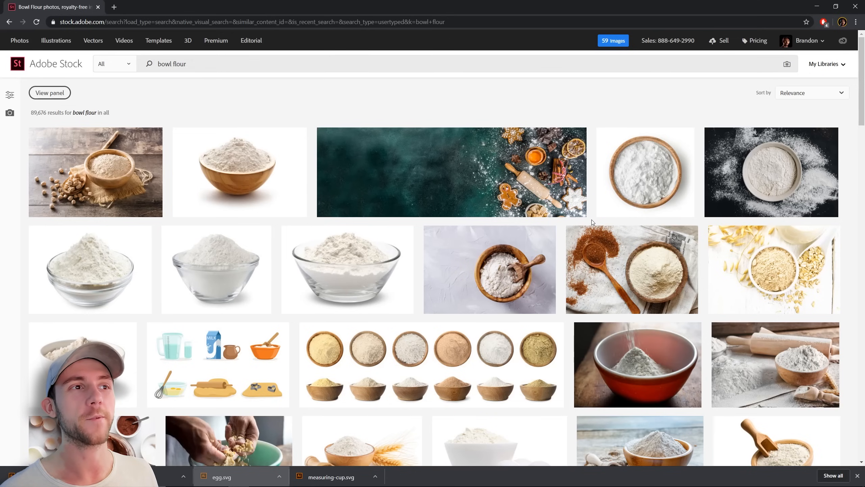
click(633, 169)
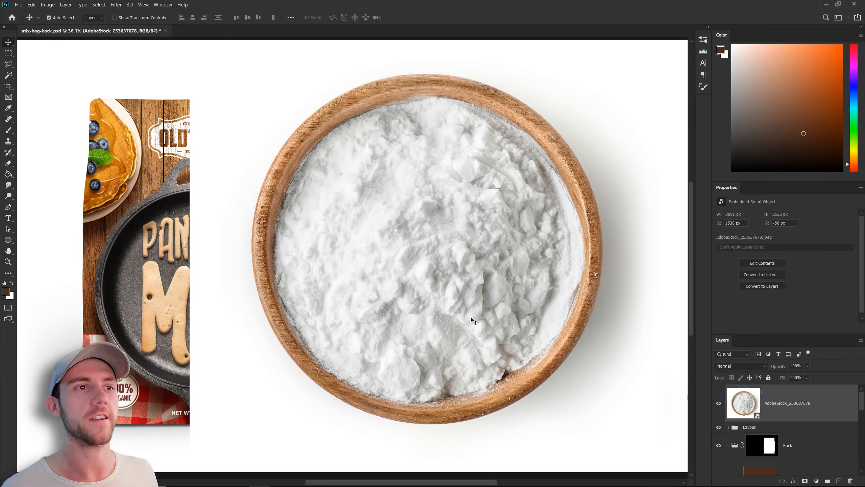
Step: Isolate the flour bowl inside its smart object by masking around the rim with one 2860 px round brush dab and inverting the mask
right_click(812, 403)
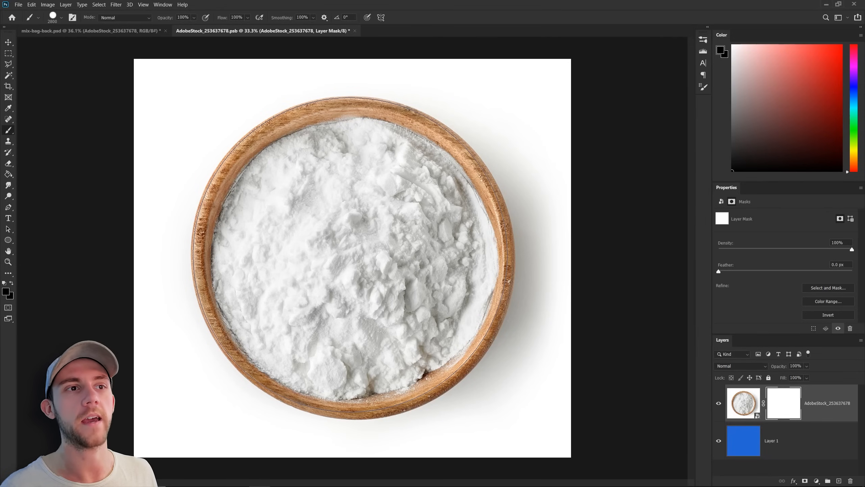
key(])
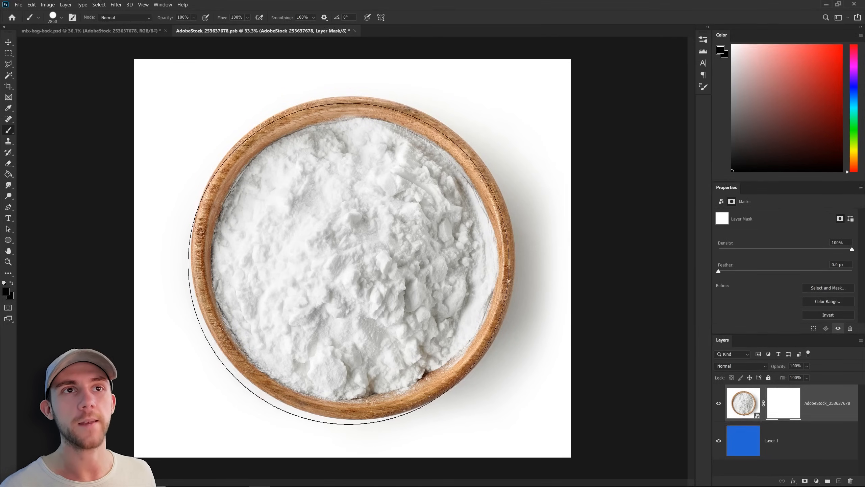
click(353, 257)
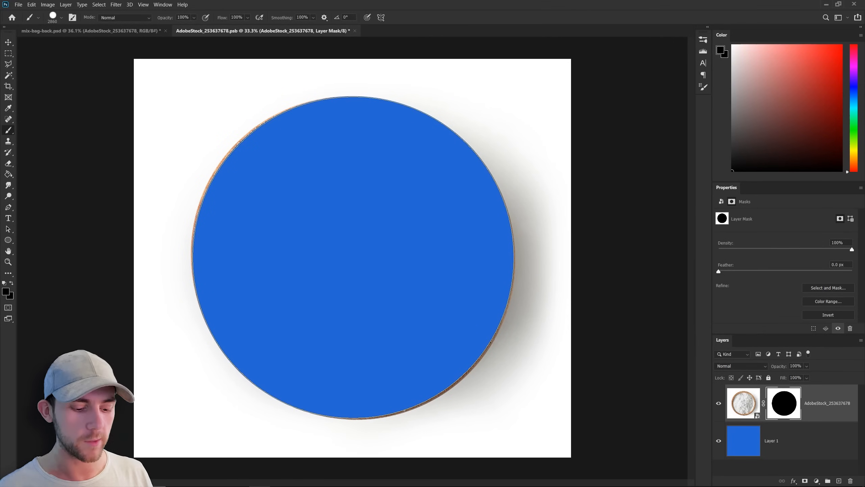
key(ctrl+i)
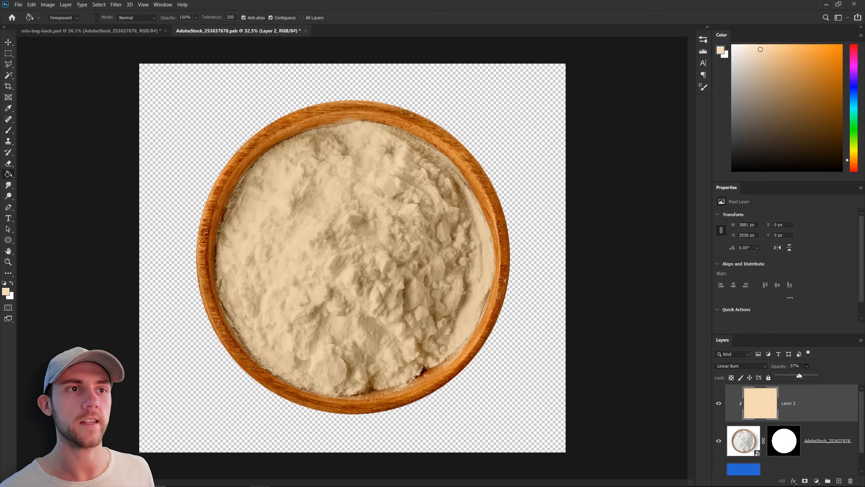
Step: Set the Linear Burn tint layer's opacity to 37% and close the flour bowl's smart object
drag(799, 375, 792, 375)
key(v)
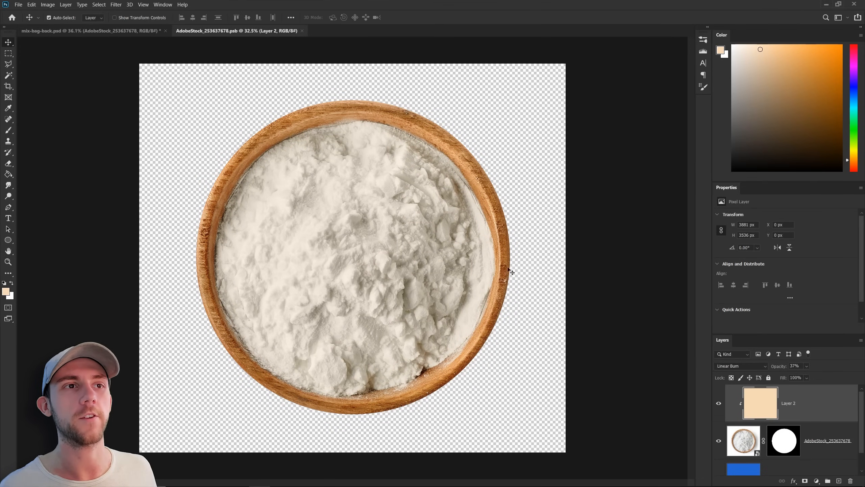
key(ctrl+w)
Step: Scale down the flour bowl photo and place it above the "Mix" label
key(ctrl+t)
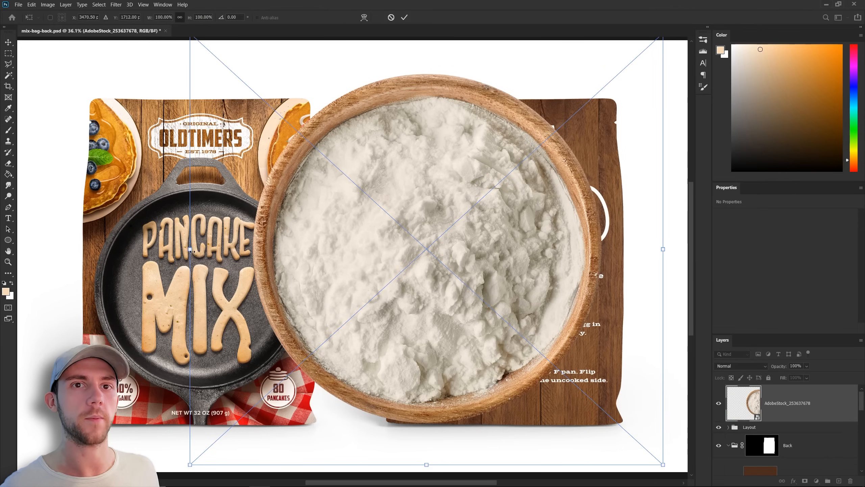
drag(193, 252, 354, 248)
drag(428, 248, 442, 220)
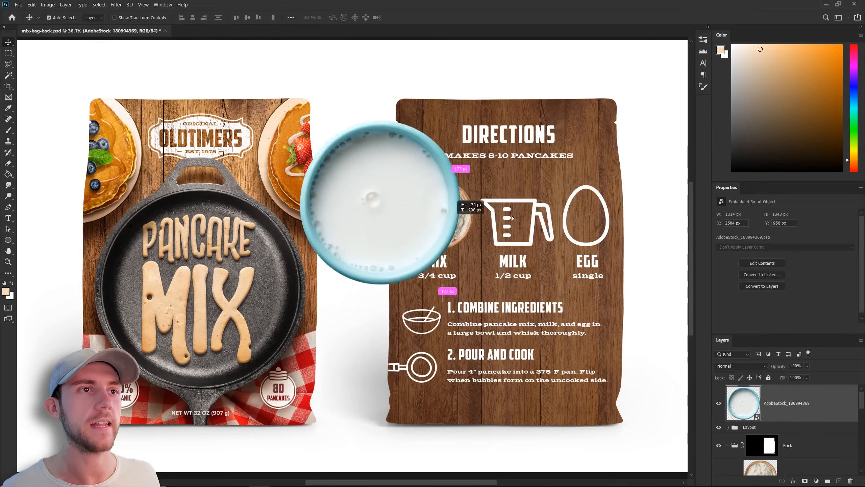
Step: Scale down the milk bowl and egg photos, place them in the ingredient row, and save the document
drag(447, 209, 589, 247)
key(ctrl+t)
drag(636, 224, 590, 224)
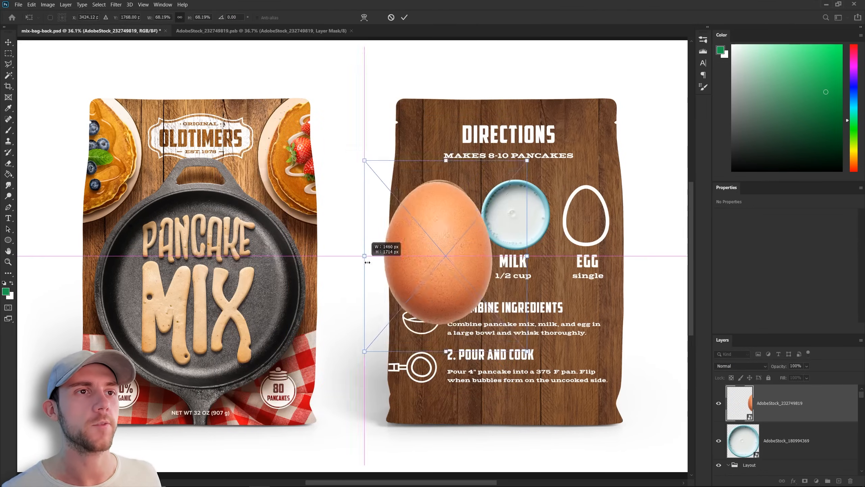
drag(381, 245, 629, 191)
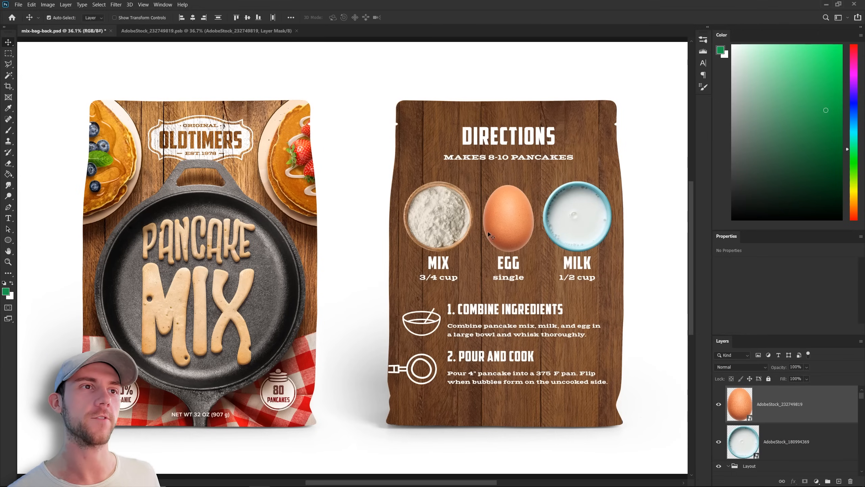
key(ctrl+s)
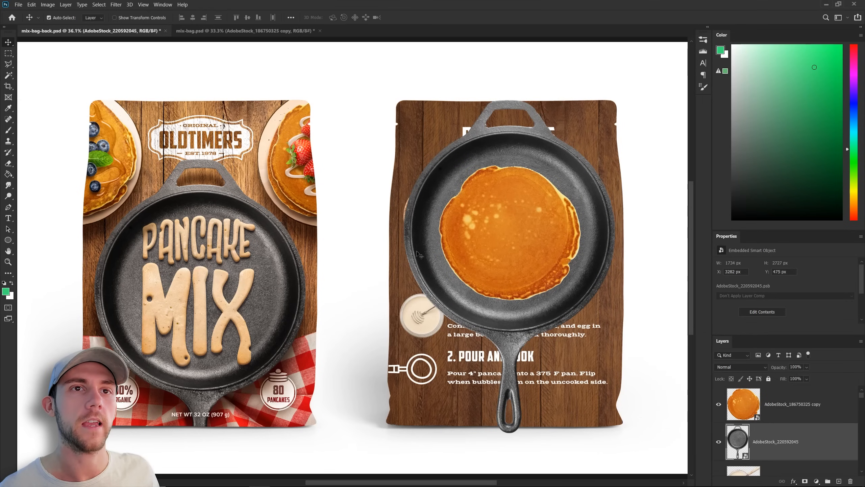
Step: Scale down the skillet, rotate it so its long handle points left, and place it beside "2. Pour and Cook"
key(ctrl+t)
drag(615, 100, 547, 208)
drag(545, 209, 566, 301)
drag(502, 272, 449, 351)
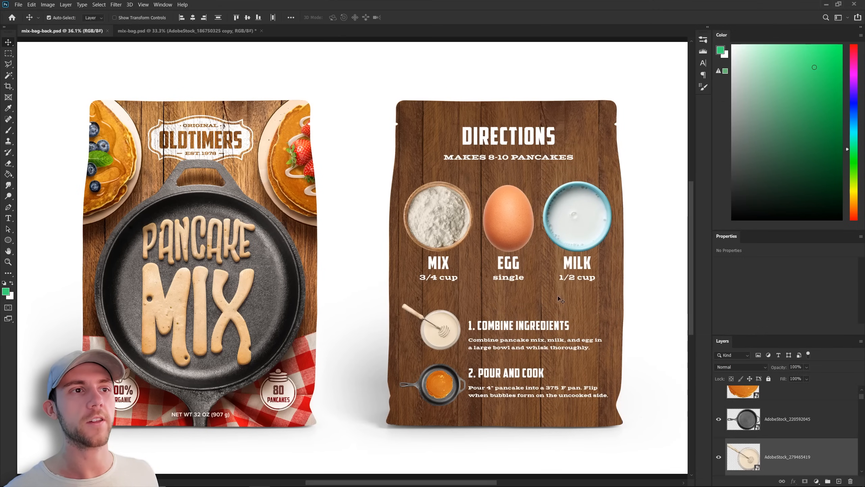
Step: Add a Multiply drop shadow at 90% opacity and 109 px size to the flour bowl, and increase its distance
click(438, 217)
click(793, 481)
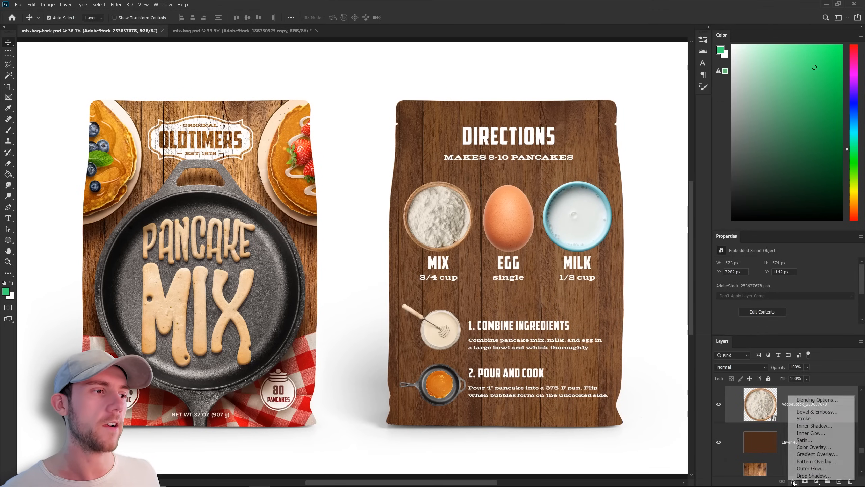
click(800, 476)
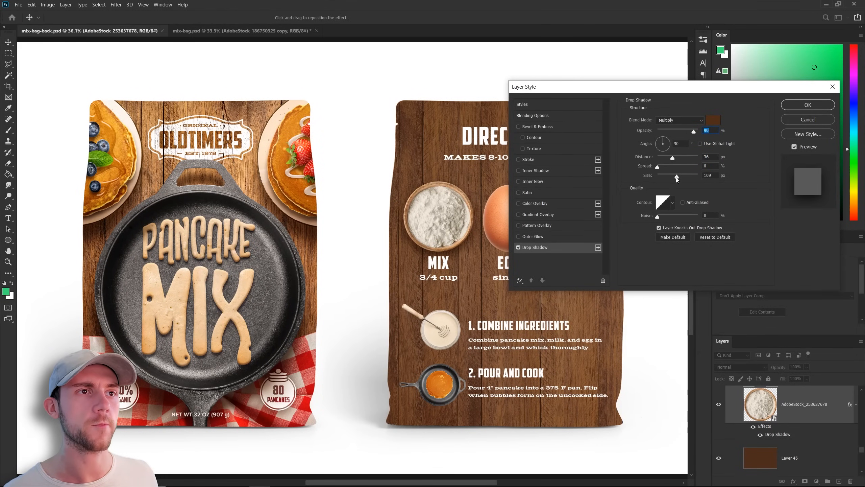
drag(673, 157, 689, 158)
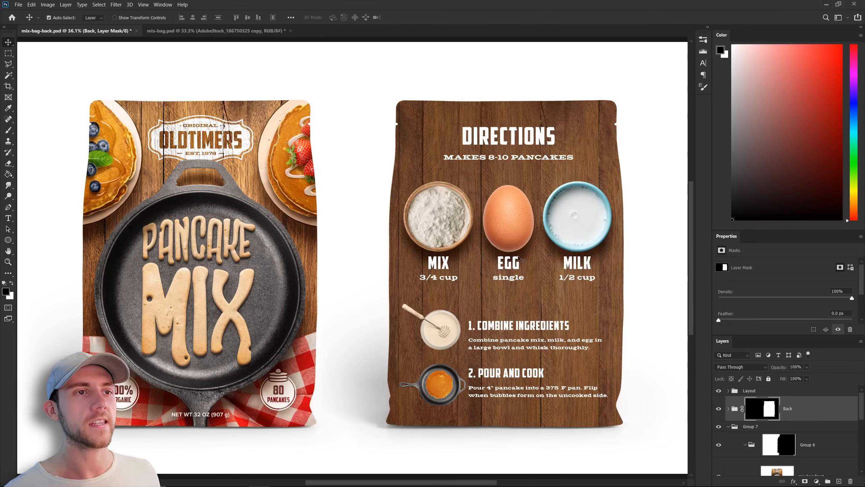
Step: Select the "Mix" label and undo the last two changes
click(429, 266)
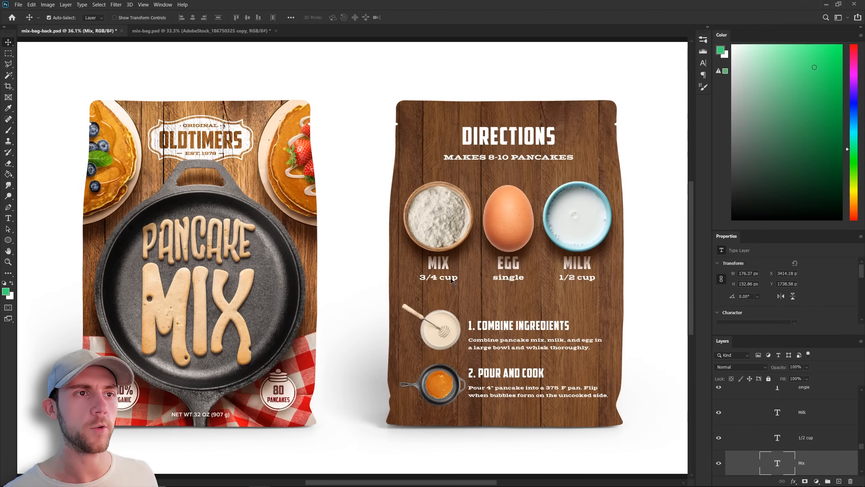
key(ctrl+z)
key(ctrl+z)
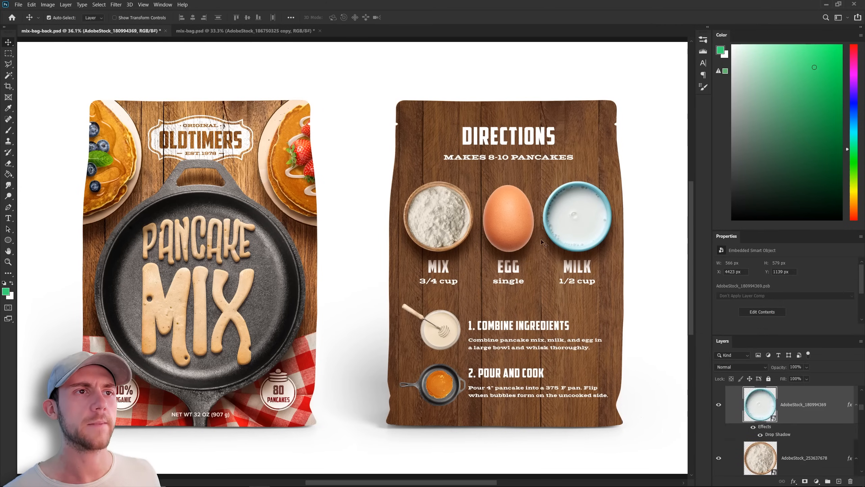
Step: Add the egg and flour bowl to the milk bowl selection and undo the last change
shift+click(516, 230)
shift+click(448, 227)
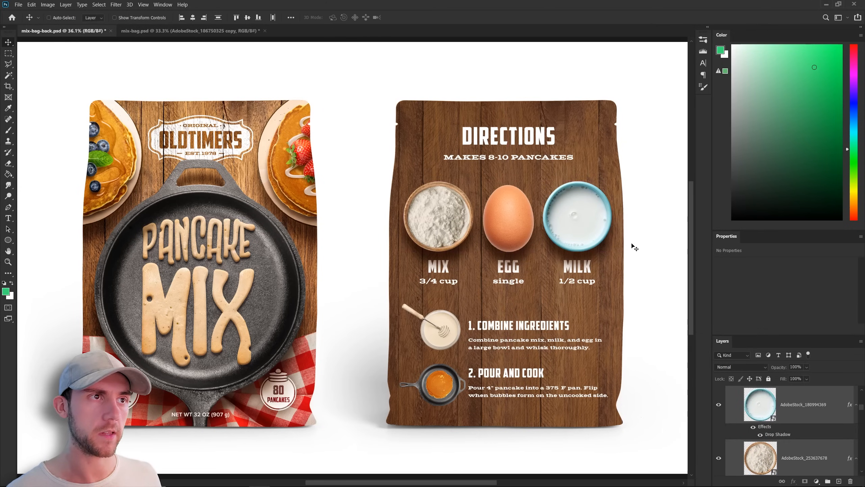
key(ctrl+z)
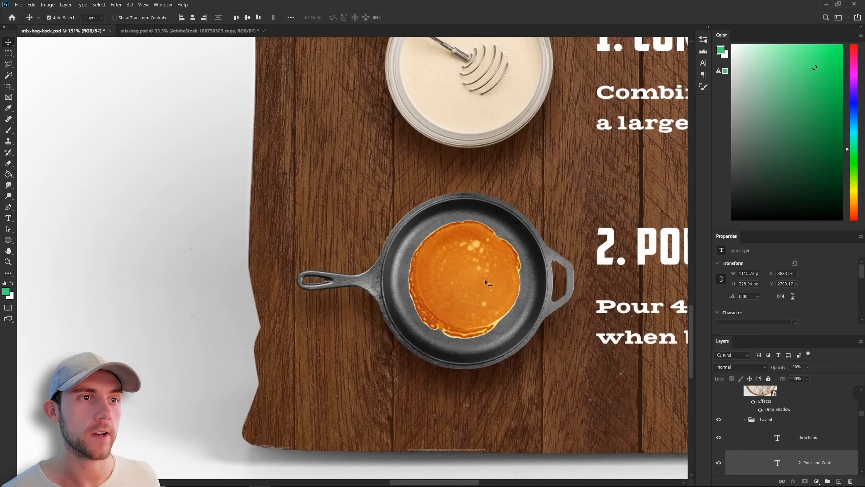
Step: Give the pancake a drop shadow and paint brown shading along the egg's lower edge on a Darken layer clipped to the egg
click(781, 418)
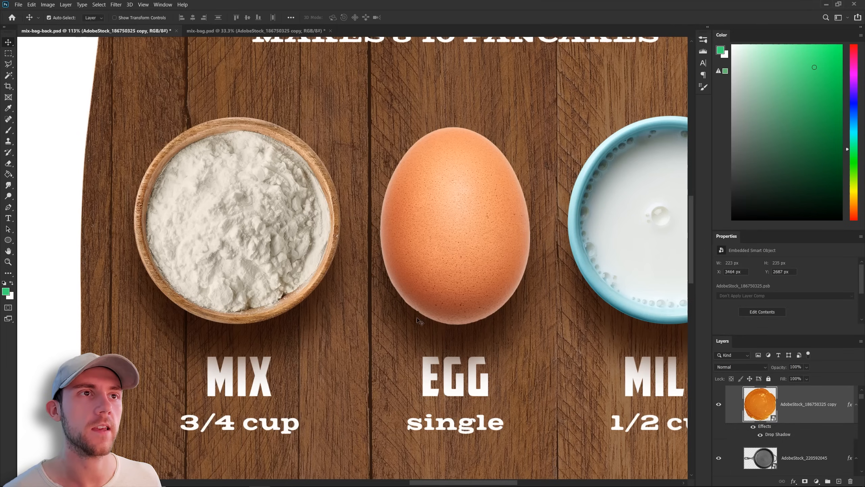
click(408, 194)
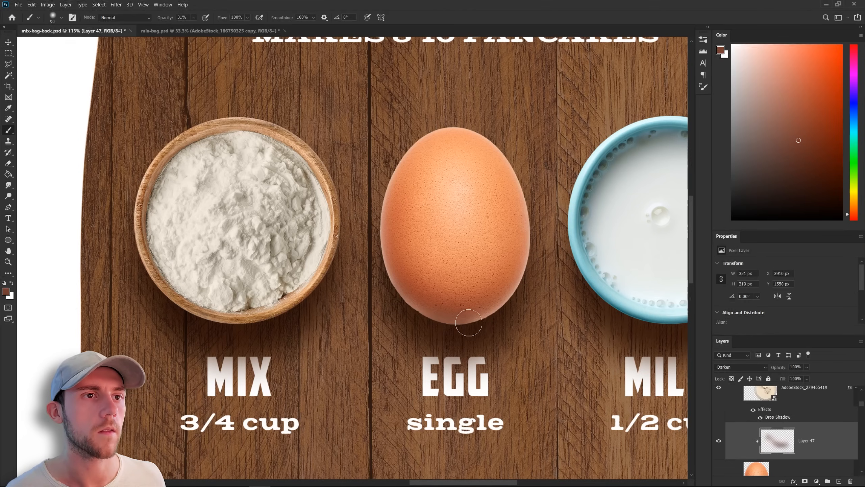
mouse_move(468, 318)
mouse_down()
mouse_move(375, 286)
mouse_move(354, 194)
mouse_move(398, 330)
mouse_up()
scroll(480, 177, down, 5)
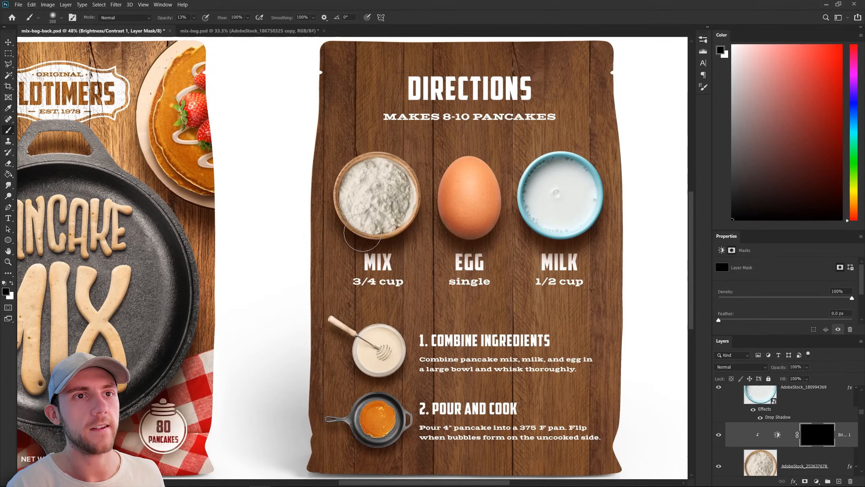
Step: Paint white along the flour bowl's lower rim on its Brightness/Contrast mask with a 13% opacity brush, and select the milk bowl
key(x)
drag(411, 232, 335, 221)
key(v)
click(580, 219)
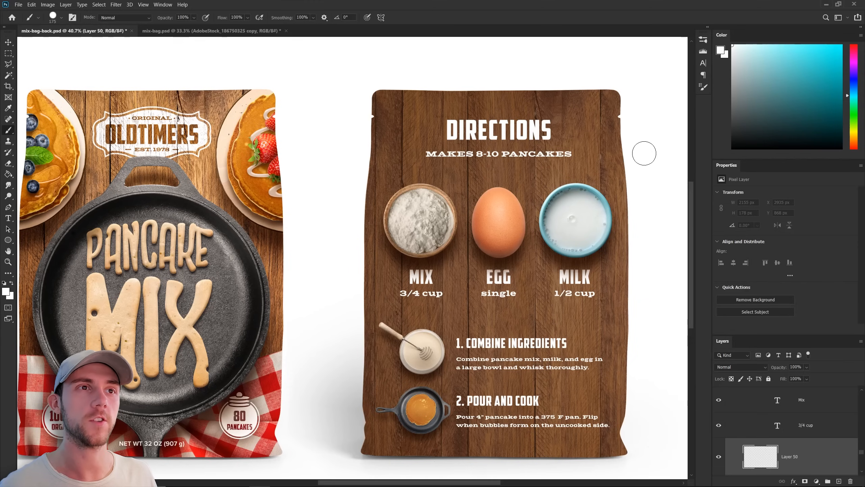
Step: Blend a white-painted header and its text into the wood as a Screen group, raising the Underlying Layer black point in Blend If
mouse_move(644, 153)
mouse_down()
mouse_move(299, 148)
mouse_move(356, 131)
mouse_move(592, 123)
mouse_move(676, 94)
mouse_up()
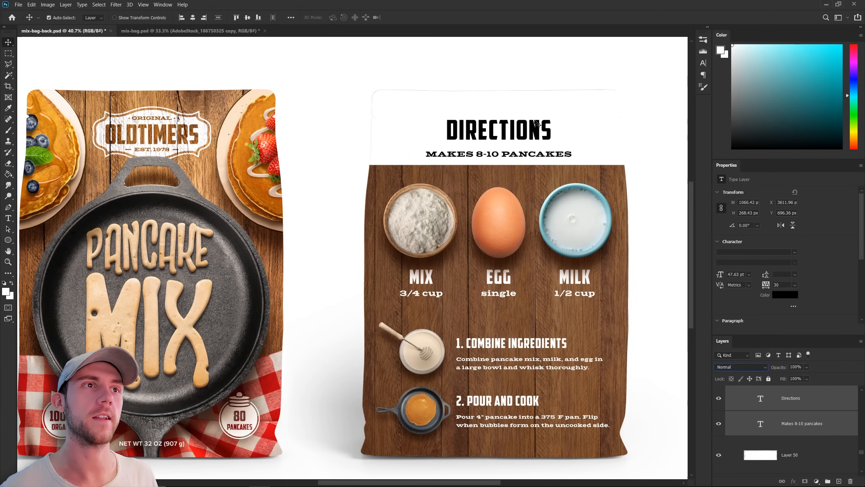
key(ctrl+g)
click(740, 367)
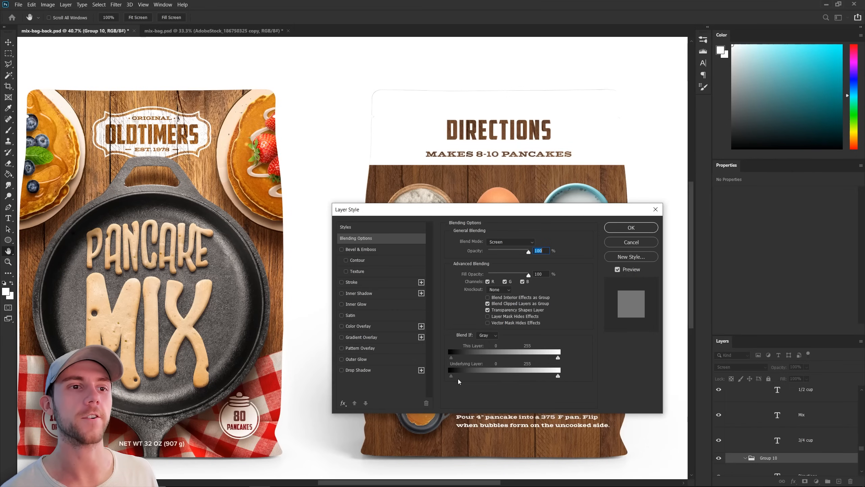
drag(452, 378, 470, 376)
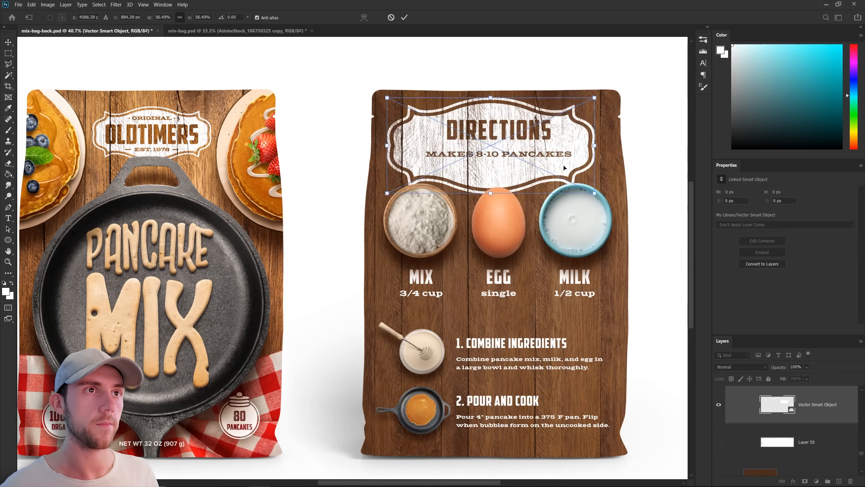
Step: Enlarge the white badge frame until it spans the bag's top and its lower border separates the header from the ingredients
drag(564, 166, 633, 132)
key(Return)
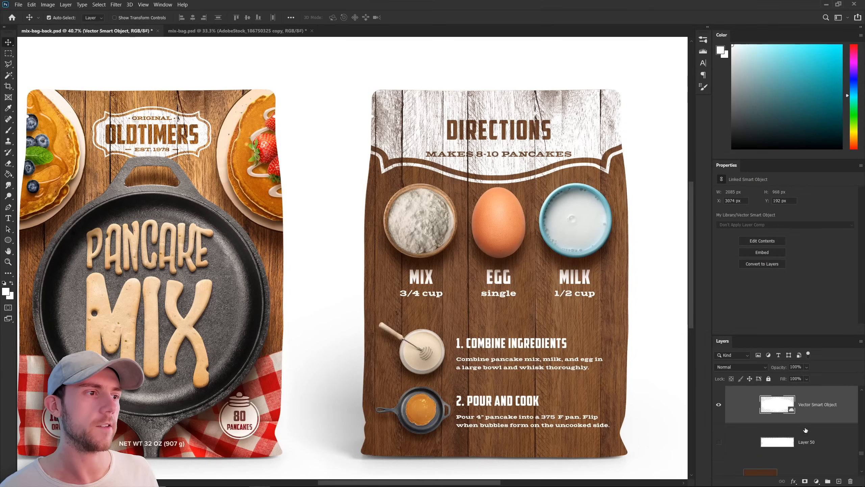
Step: Reposition the "Directions" heading, the "Makes 8-10 pancakes" line and the badge frame within the header, and save the document
click(515, 136)
drag(513, 133, 511, 148)
drag(579, 151, 579, 150)
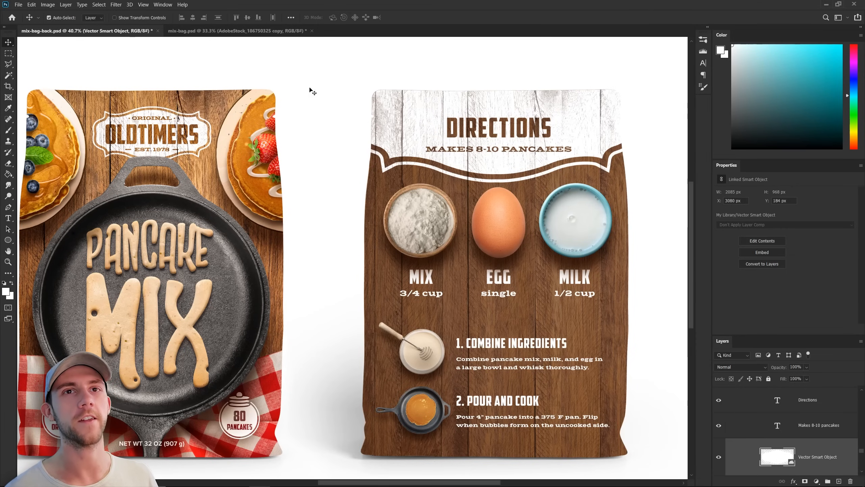
key(ctrl+s)
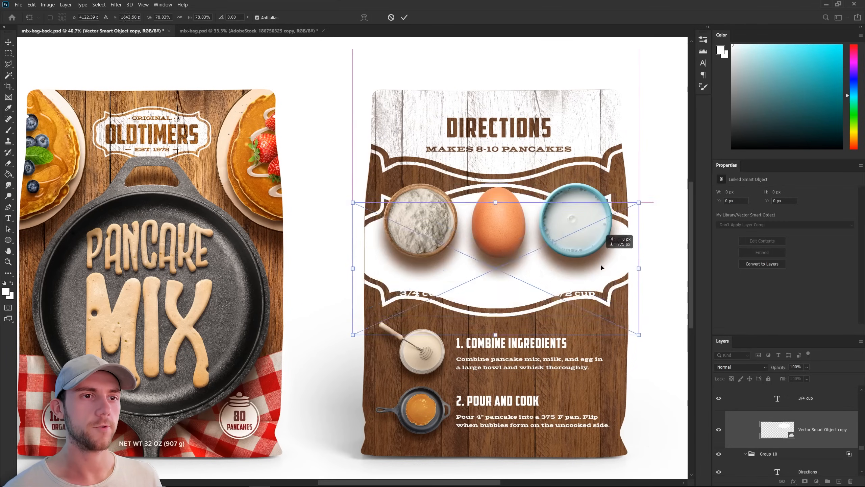
Step: Move the badge frame copy down behind the instructions, extend its lower edge past the bag, and set its blend mode to Multiply
drag(601, 267, 607, 376)
drag(495, 445, 495, 478)
key(Return)
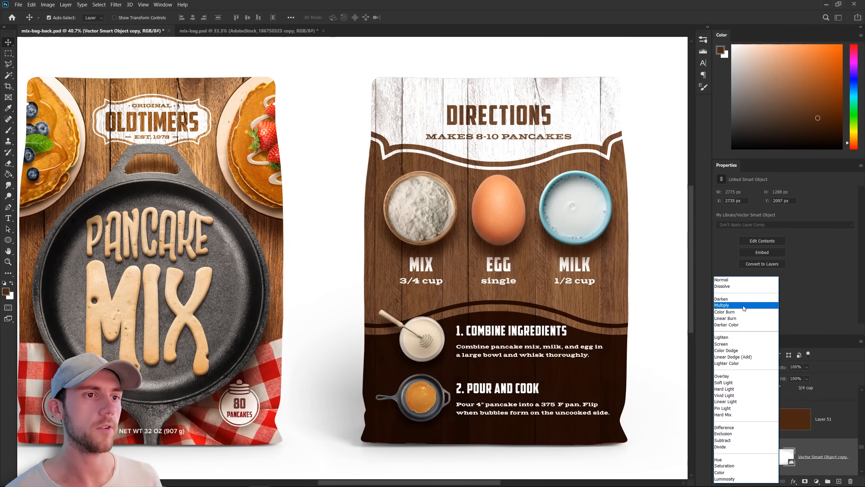
click(743, 309)
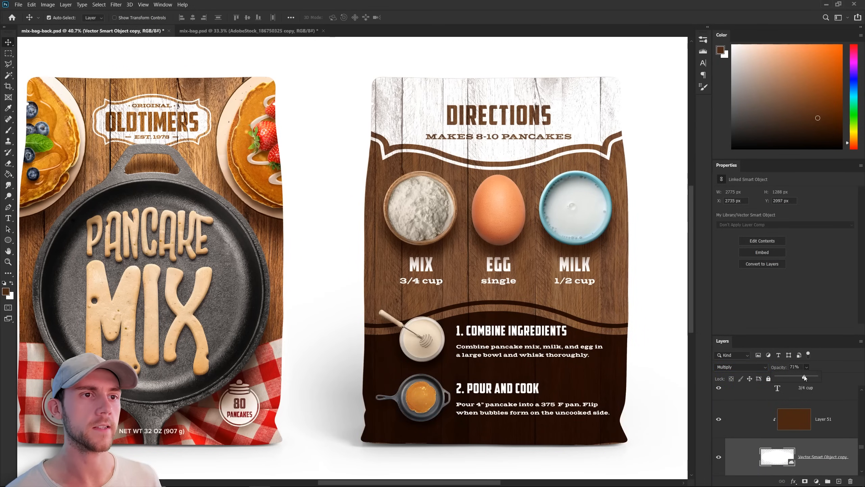
Step: Lower the opacity of the Multiply badge frame copy behind the instructions to 52% so the wood grain shows through
drag(804, 376, 798, 379)
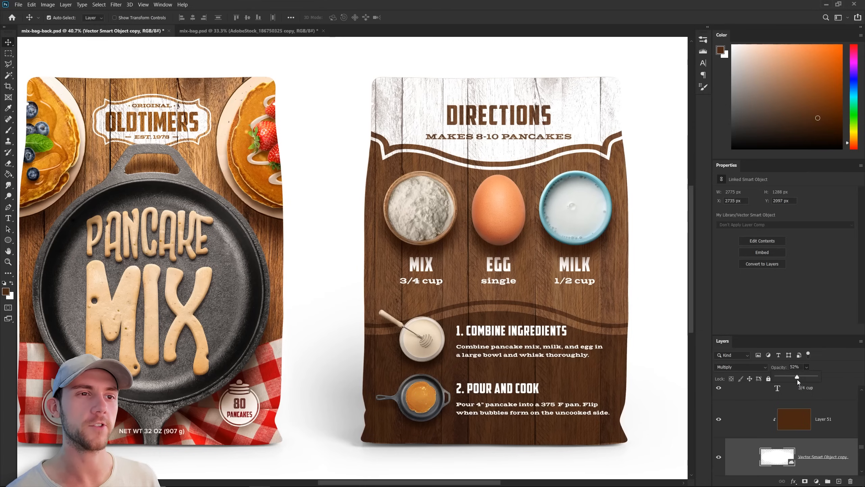
click(781, 420)
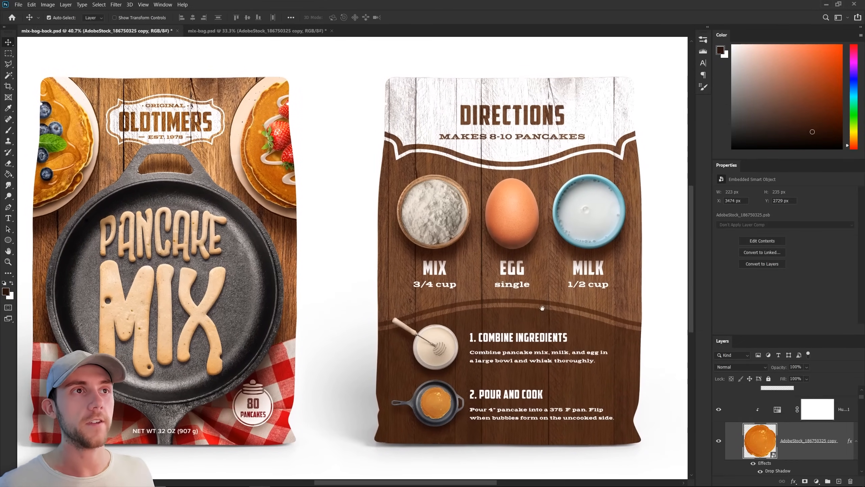
Step: Shape the lighting on the bag's back with a large soft brush at 13% opacity, painting a Soft Light layer and Brightness/Contrast masks
click(602, 127)
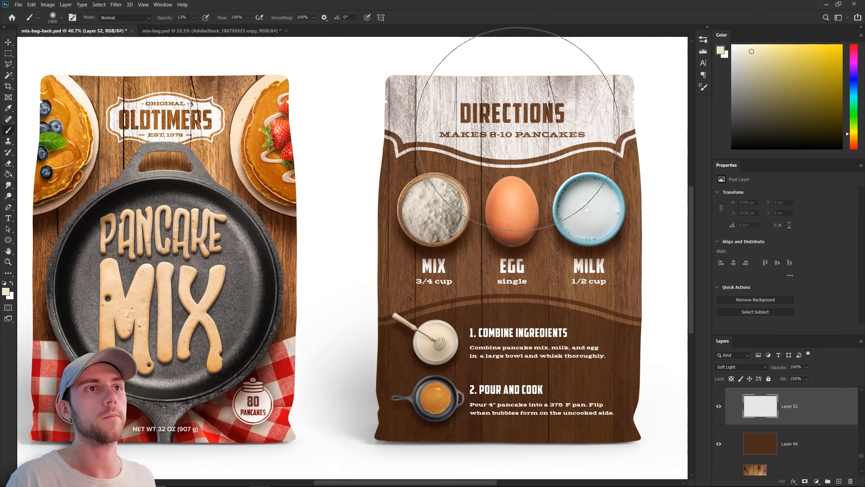
key(bracketright)
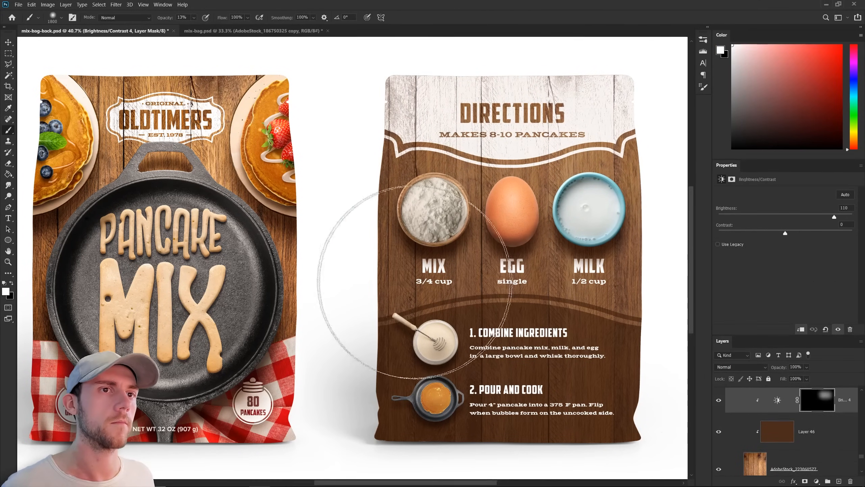
click(641, 422)
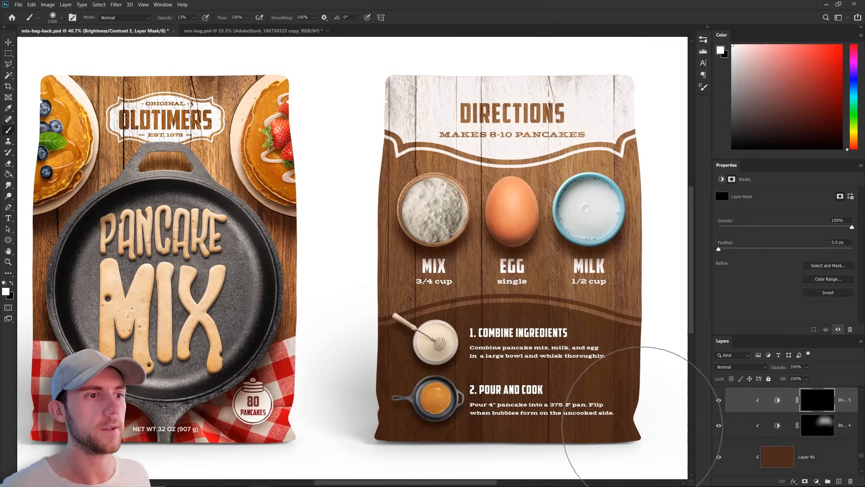
click(432, 417)
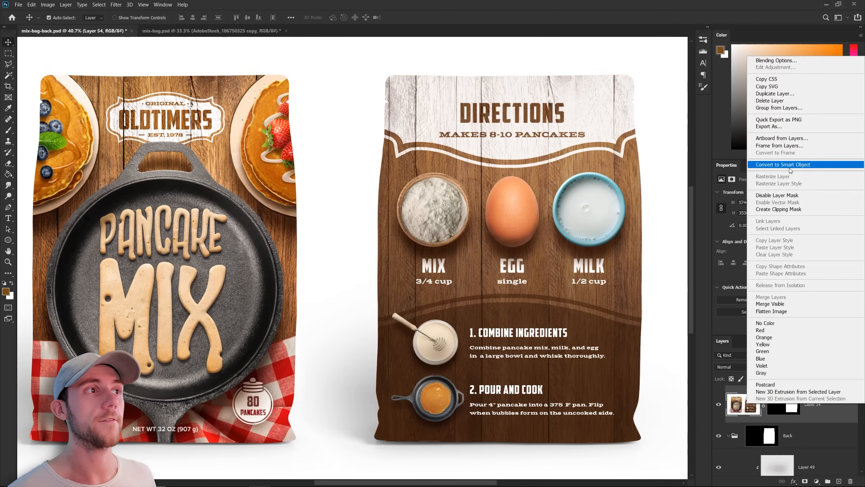
Step: Convert the merged layer of the bag's back to a Smart Object and run the Camera Raw Filter on it
click(790, 167)
click(116, 5)
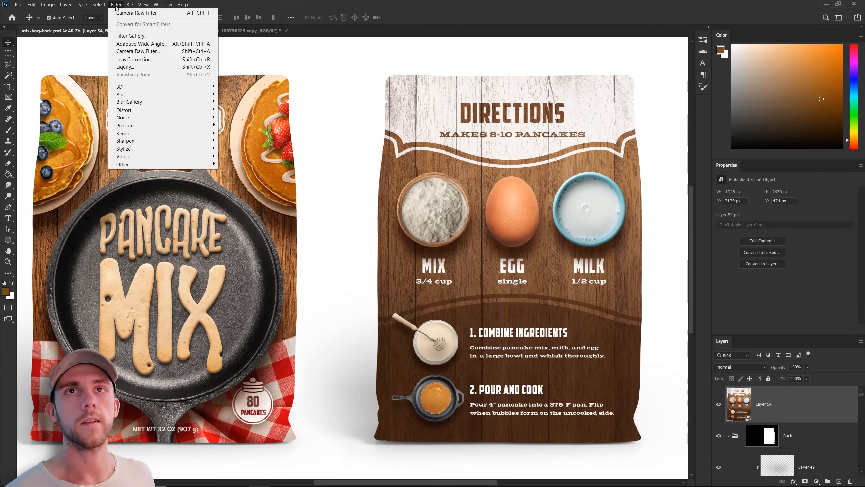
click(152, 51)
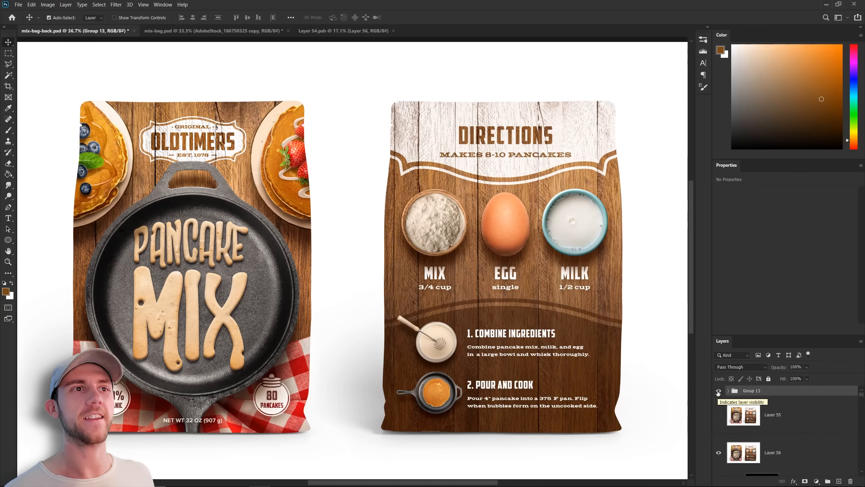
Step: Toggle the visibility of Group 13 off and on to compare the bags with and without its adjustments
click(718, 391)
click(718, 392)
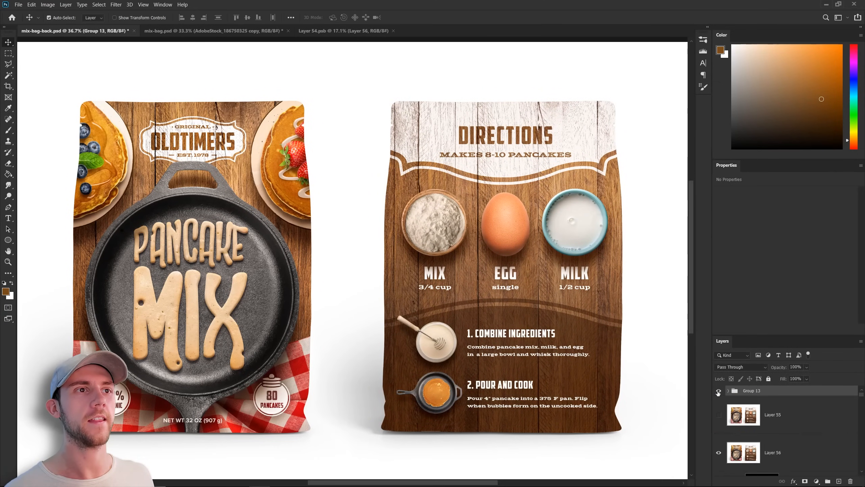